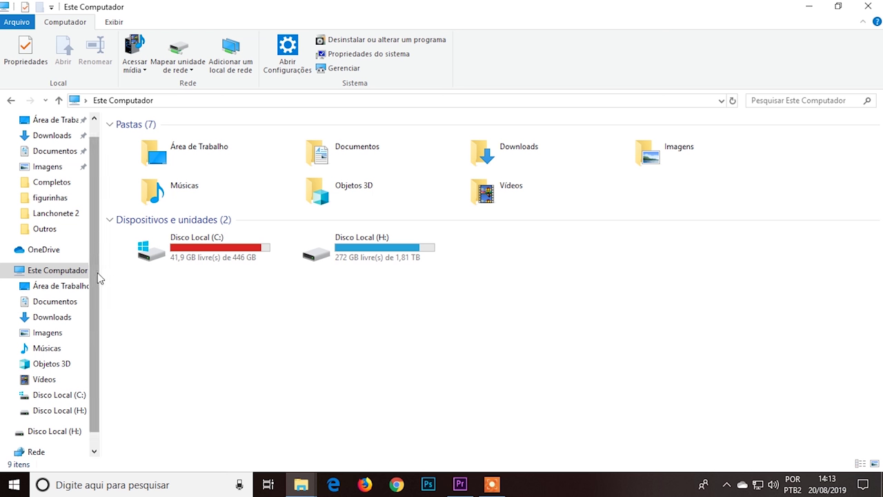
Create a new folder named PASTA DO DRAK in Documentos
left_click_drag(96, 276, 49, 230)
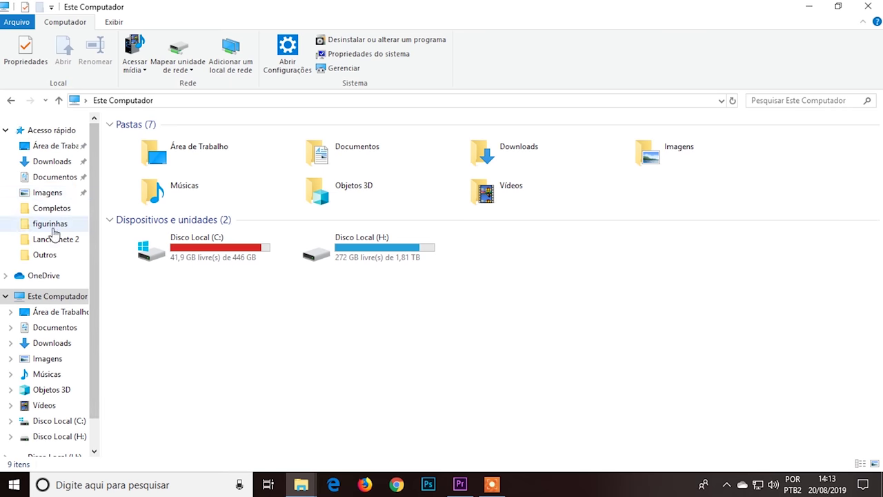
left_click(39, 183)
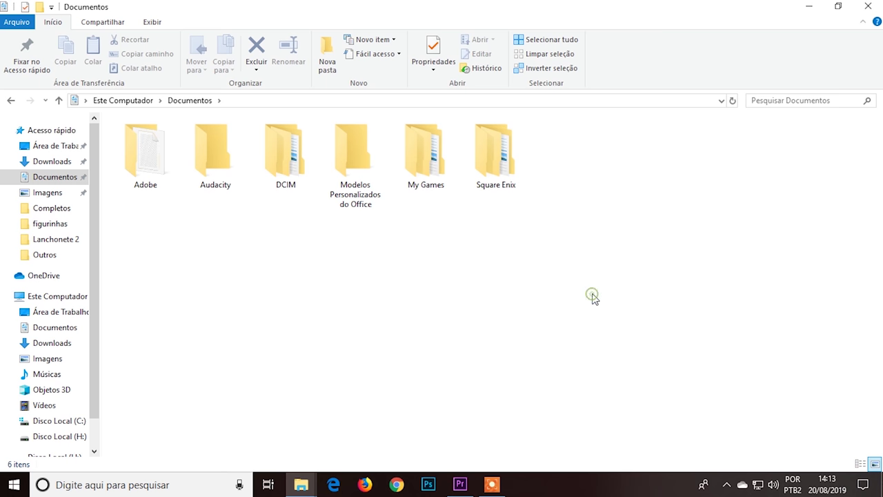
left_click(328, 53)
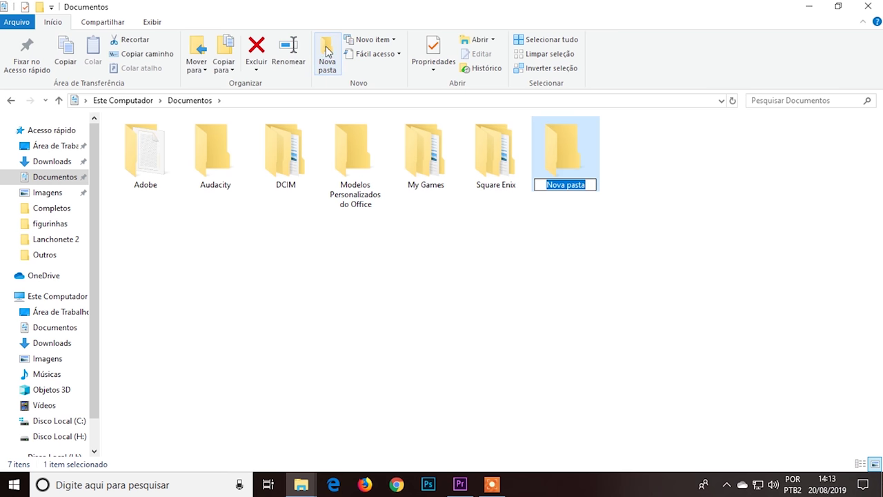
type("PASTA DO DRAK")
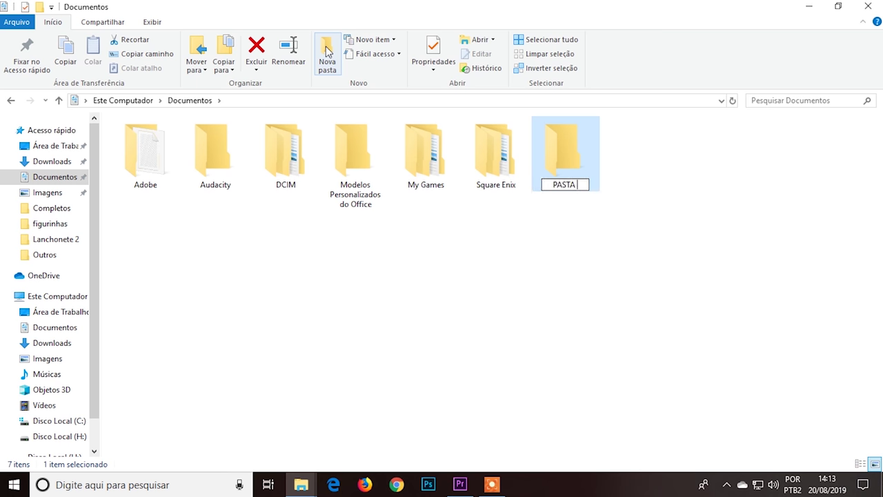
key("Return")
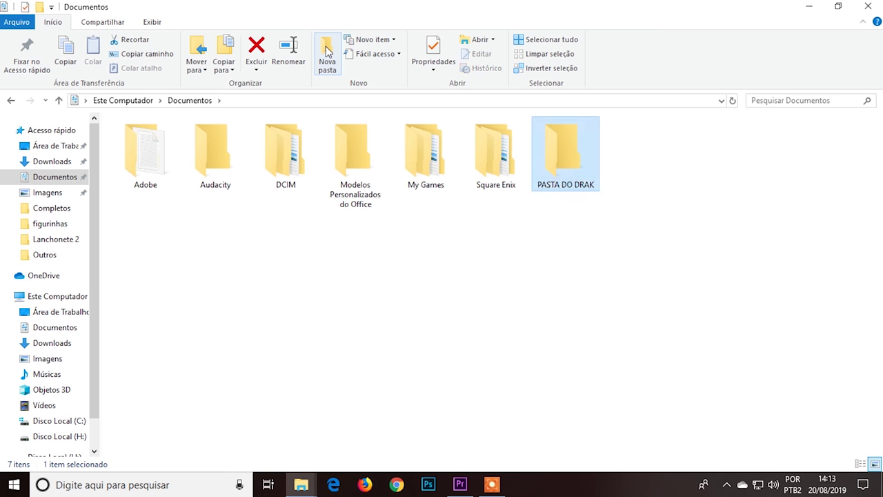
Copy the modelo 06 PNG image from the Imagens folders and paste it into PASTA DO DRAK in Documentos
left_click(48, 193)
double_click(139, 158)
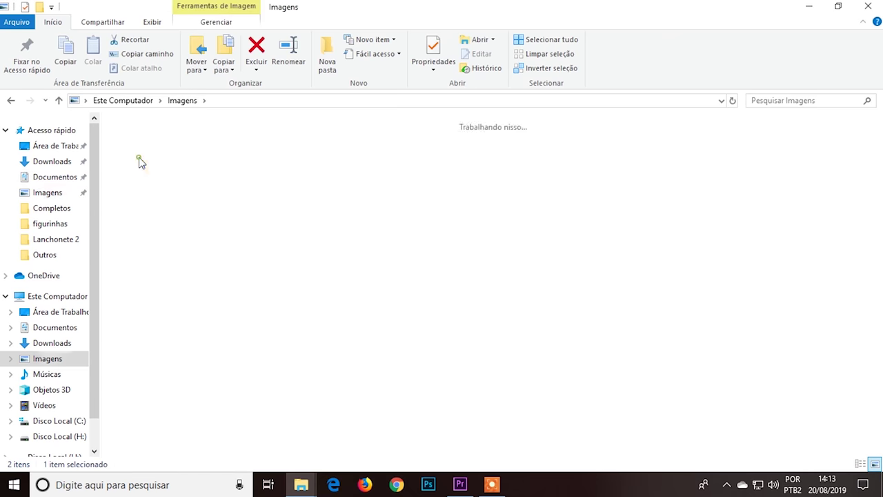
left_click(194, 100)
double_click(219, 144)
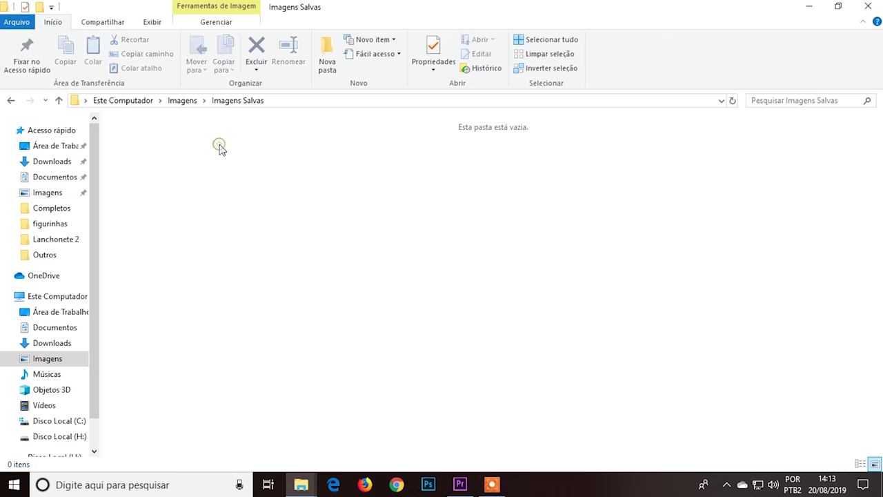
left_click(176, 100)
left_click(55, 177)
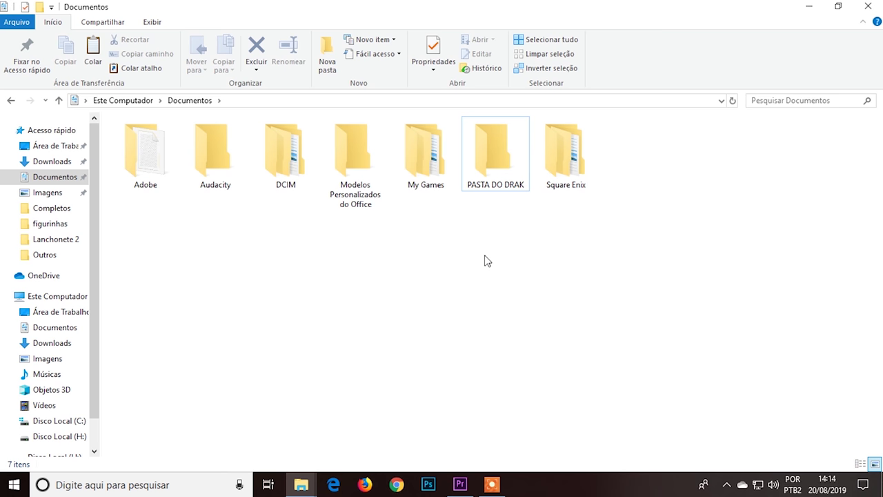
mouse_move(494, 147)
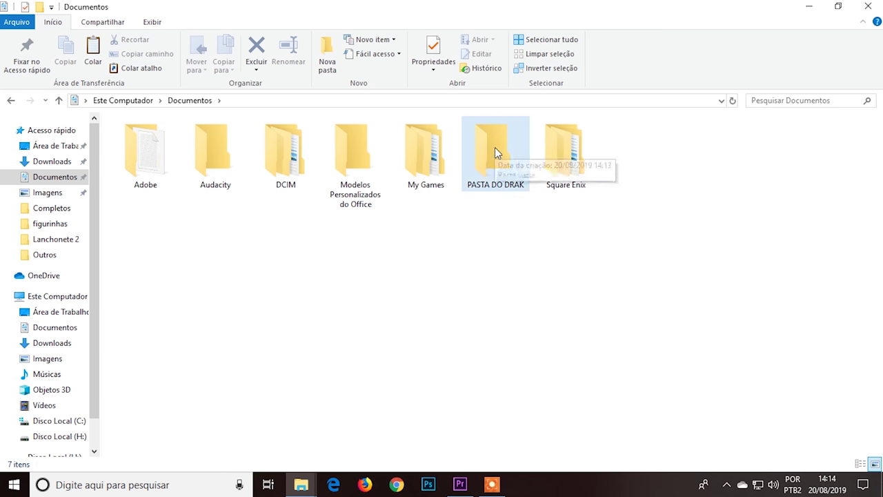
double_click(558, 76)
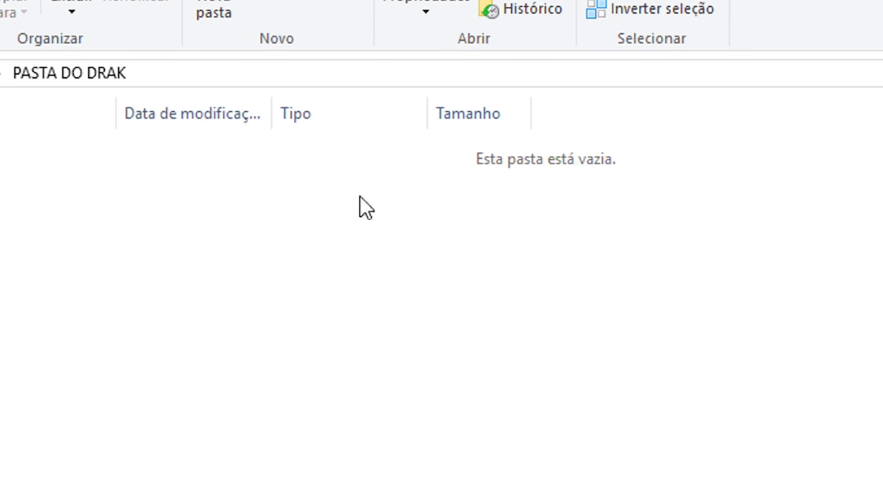
key("ctrl+v")
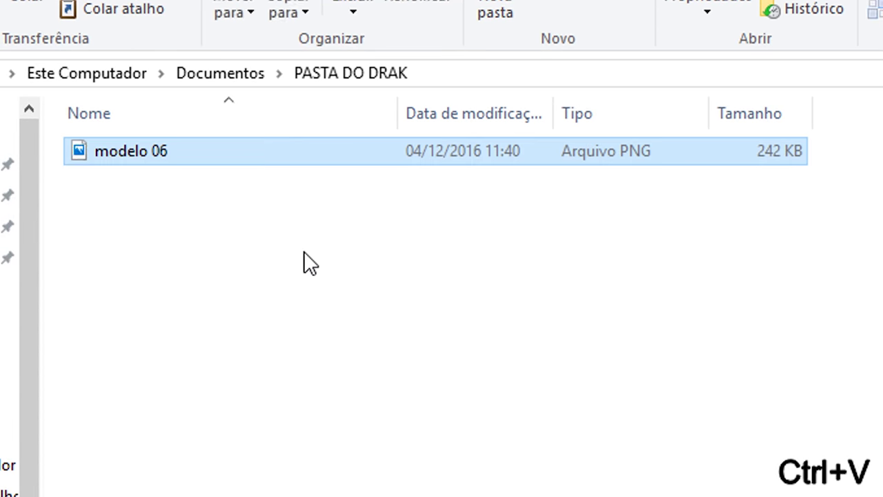
Display the contents of PASTA DO DRAK as image thumbnails and return to the Documentos folder
left_click(191, 203)
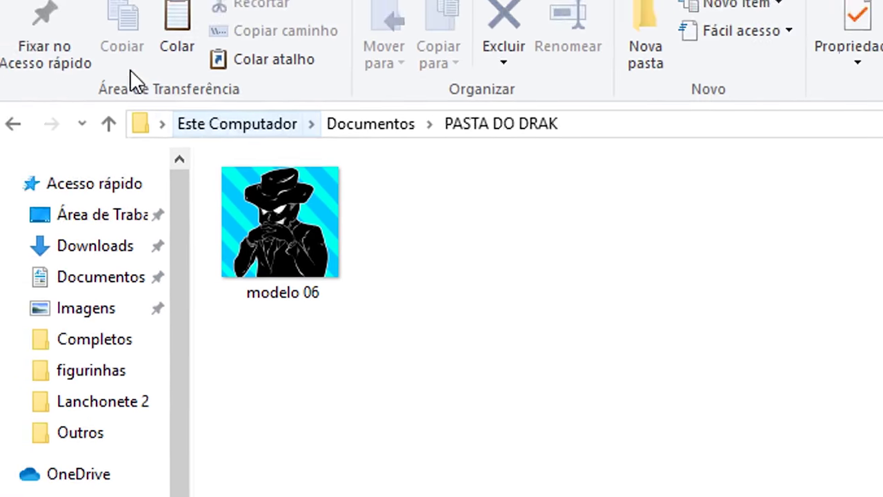
left_click(502, 308)
left_click(408, 138)
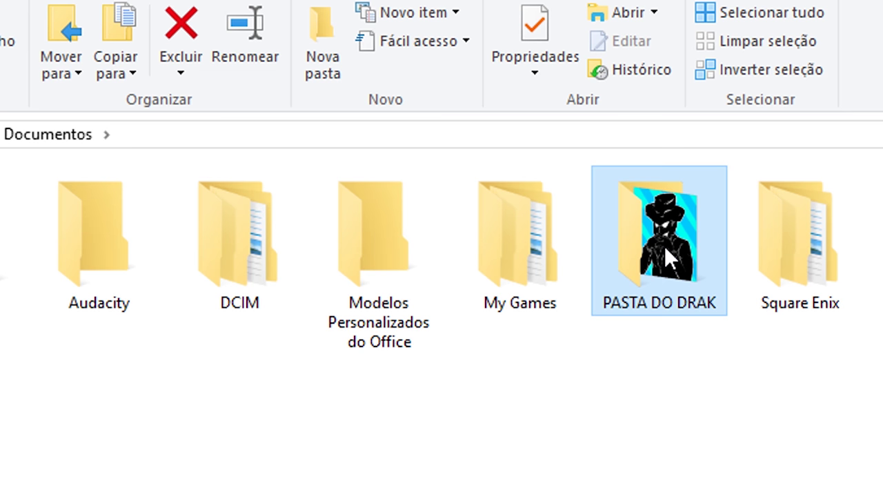
left_click(654, 354)
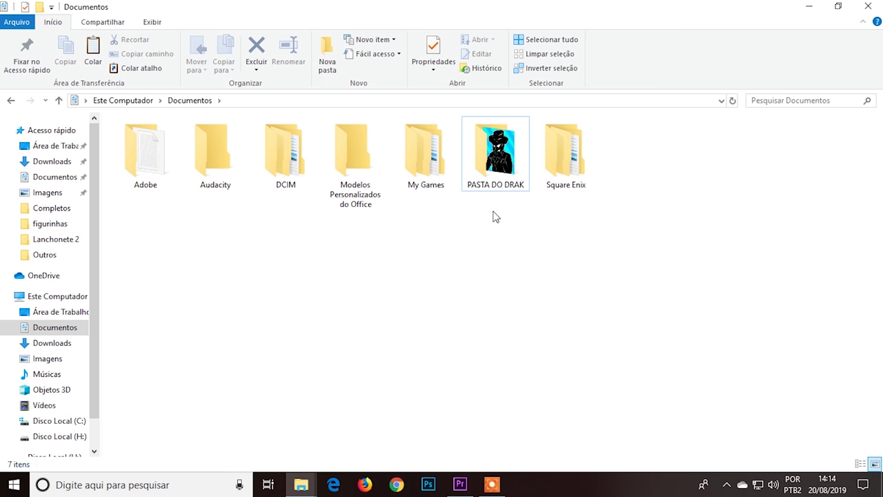
Widen the navigation pane, open the Rede location and dismiss its error dialog
left_click_drag(99, 310, 95, 306)
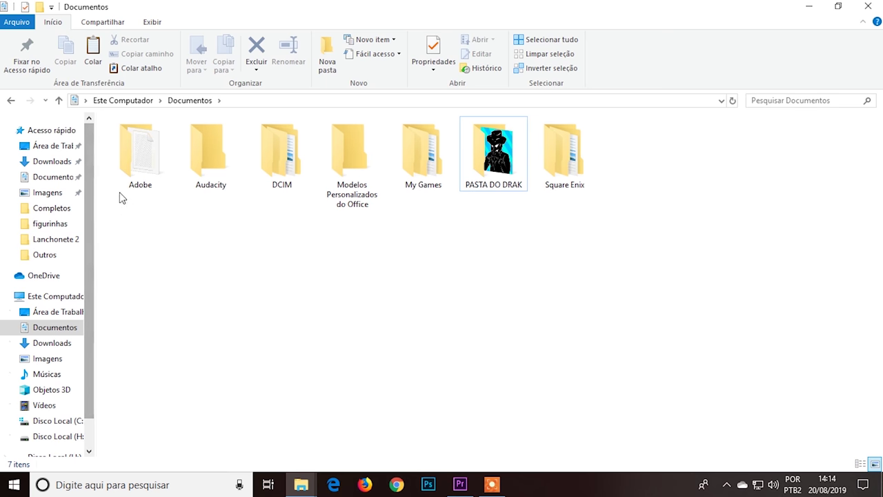
left_click_drag(96, 182, 153, 183)
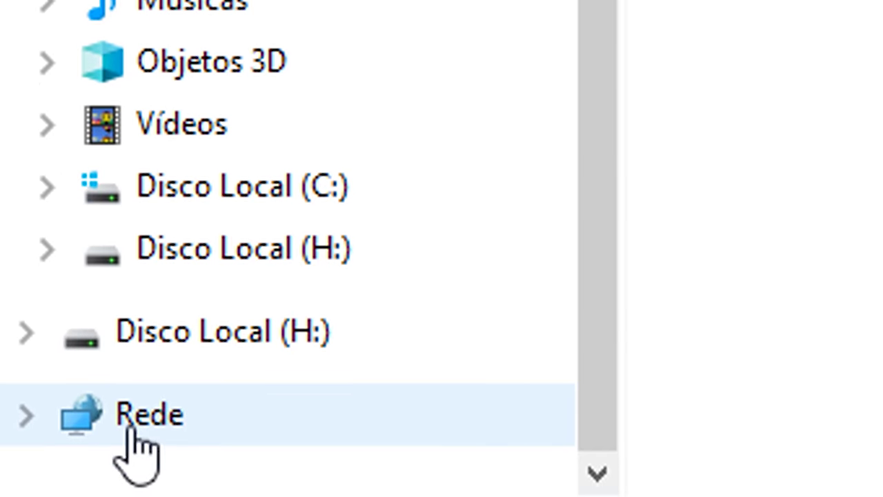
left_click(121, 400)
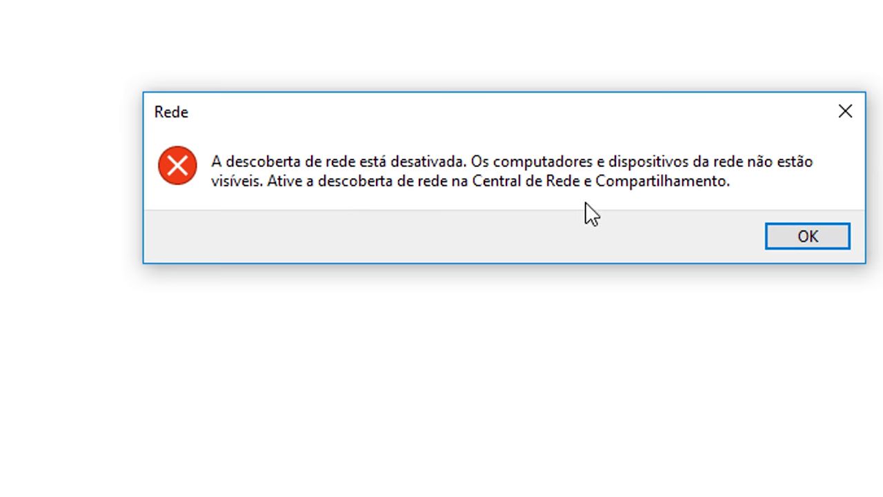
left_click(811, 239)
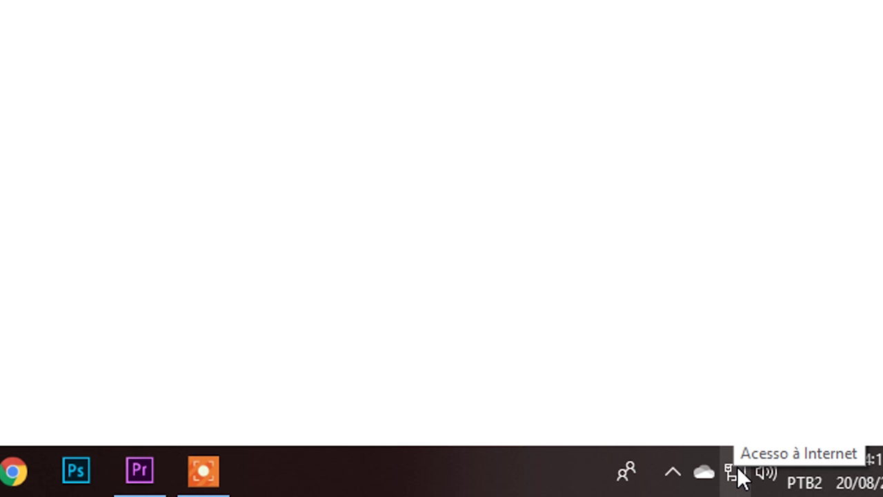
left_click(737, 469)
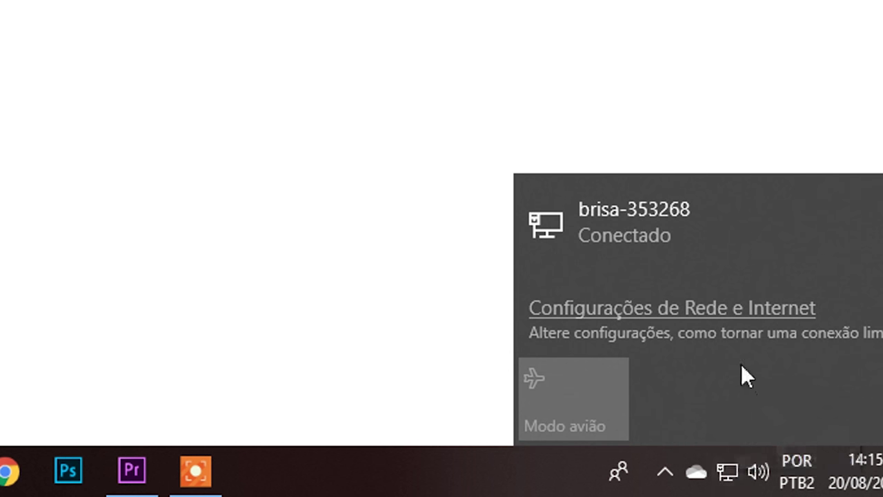
left_click(651, 316)
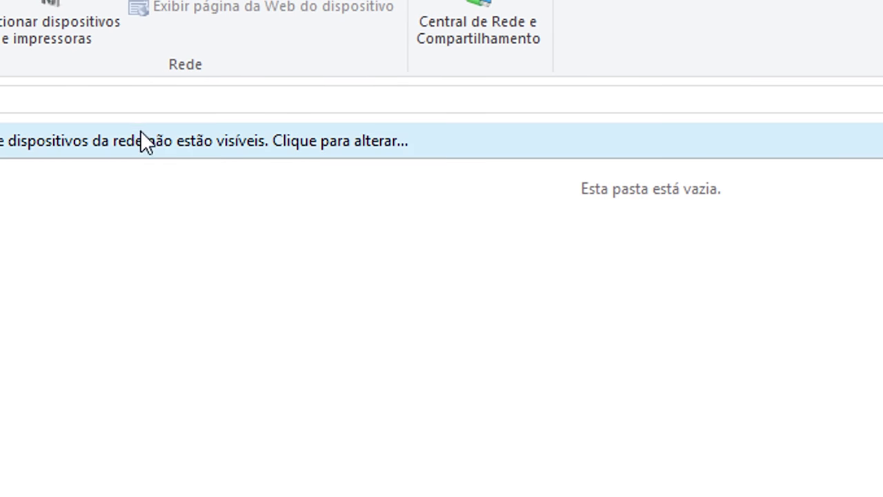
left_click(152, 139)
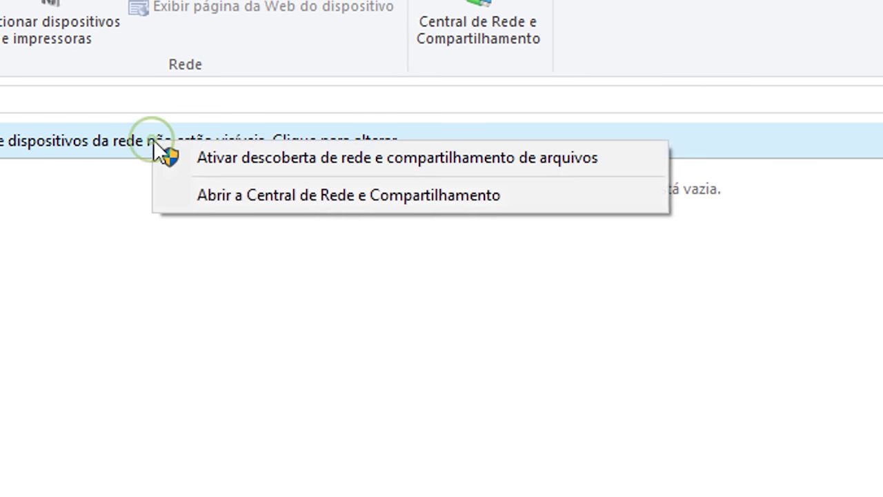
left_click(343, 197)
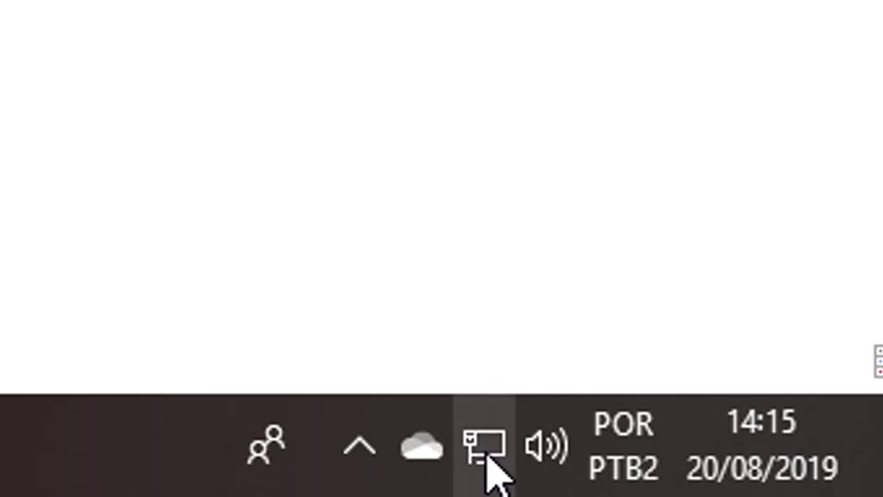
Open the Rede e Internet settings from the network status and go to Opções de compartilhamento
left_click(487, 456)
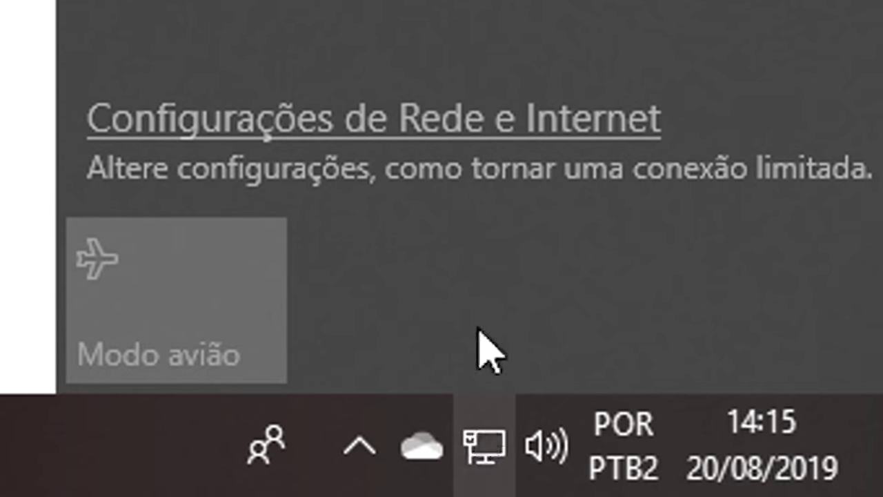
left_click(375, 125)
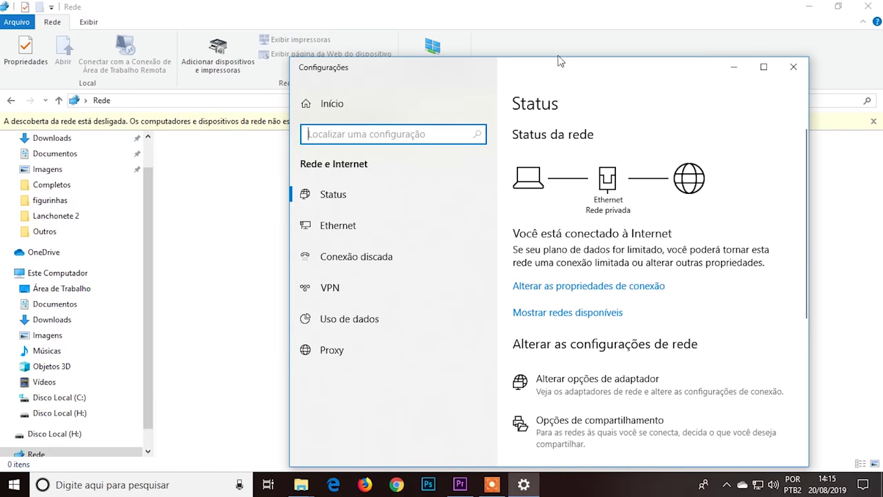
left_click_drag(562, 69, 398, 53)
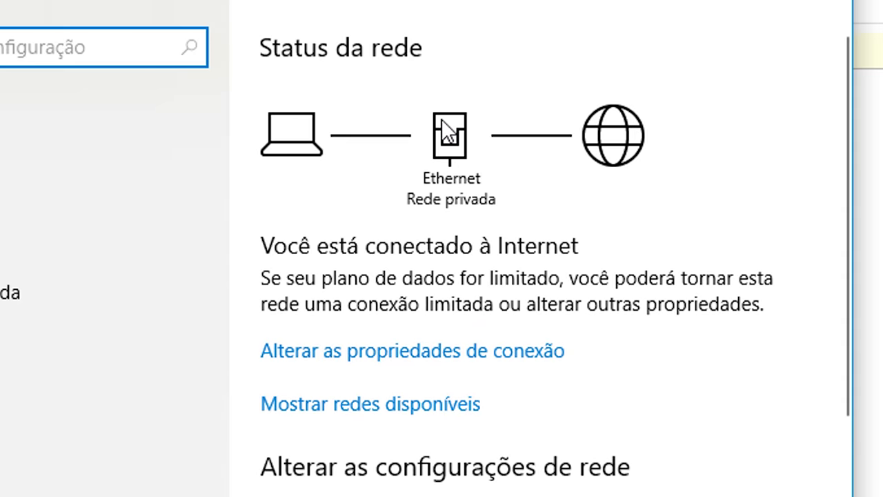
scroll(448, 421, "down", 5)
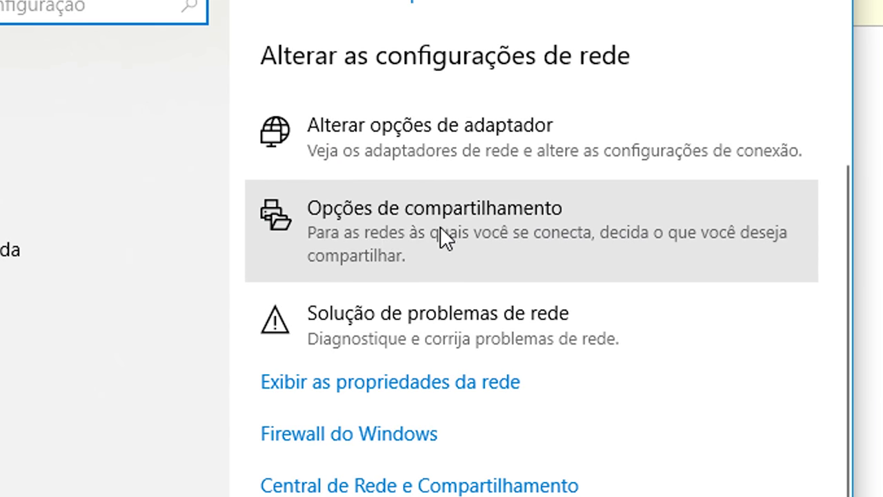
left_click(508, 224)
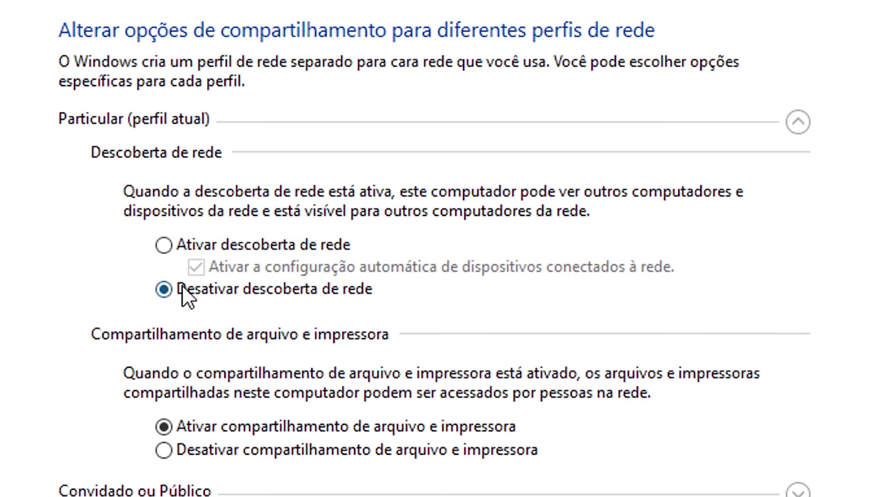
Turn on network discovery for both the Particular and the Convidado ou Público profiles
left_click(165, 246)
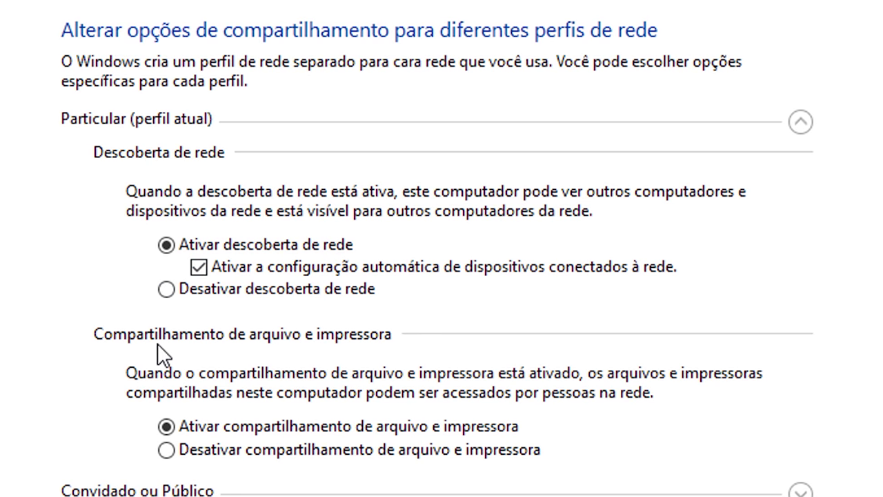
scroll(356, 357, "down", 3)
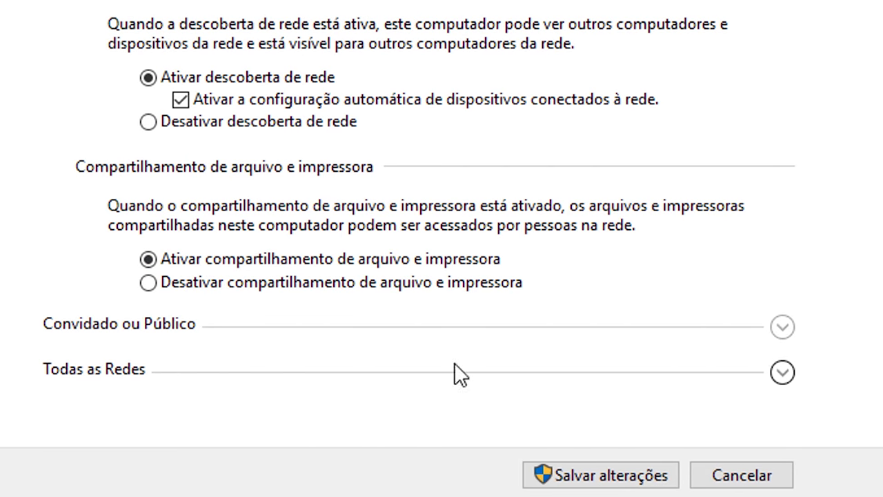
left_click(780, 328)
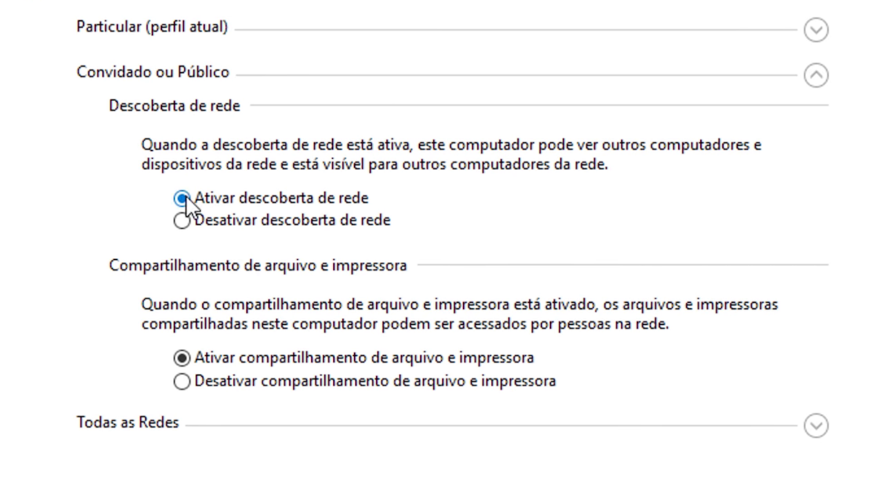
left_click(183, 199)
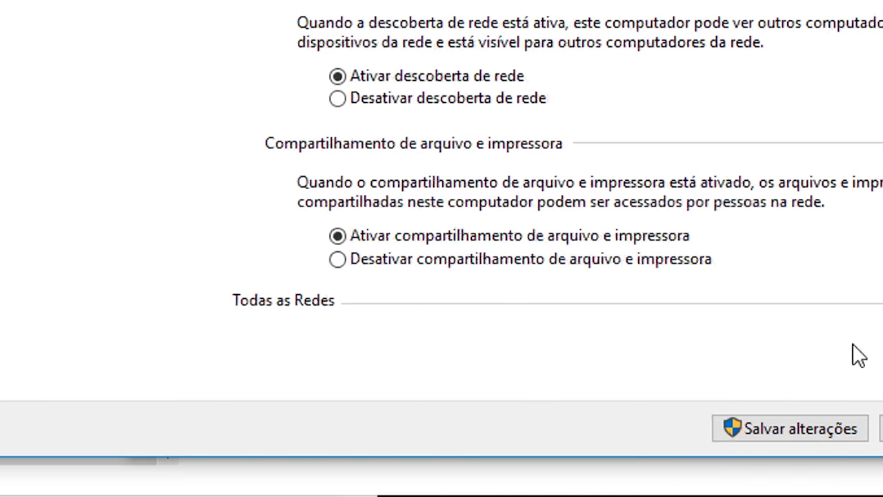
Open the media streaming options in the Todas as Redes section, show devices on Todas as redes and confirm
left_click(755, 302)
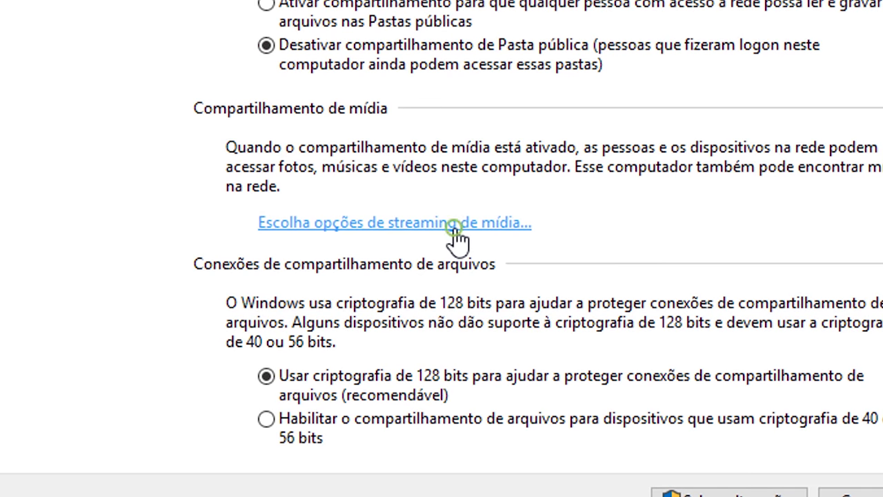
left_click(456, 226)
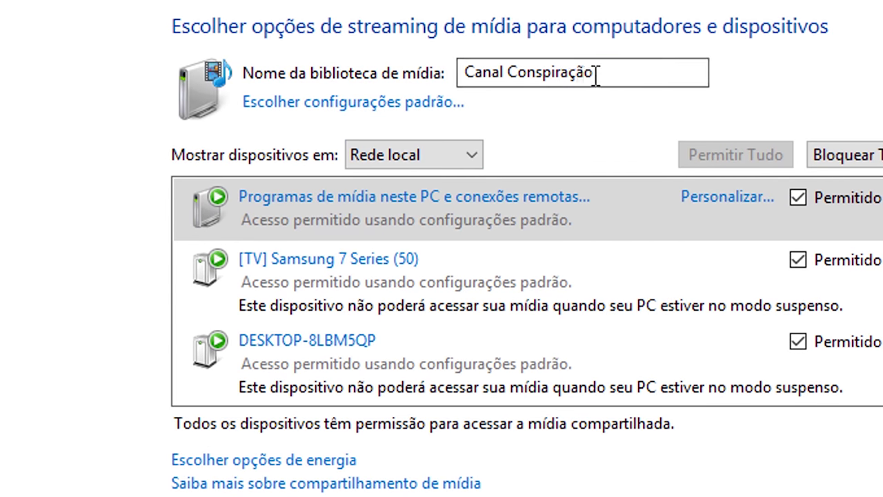
left_click_drag(462, 73, 619, 86)
left_click(625, 76)
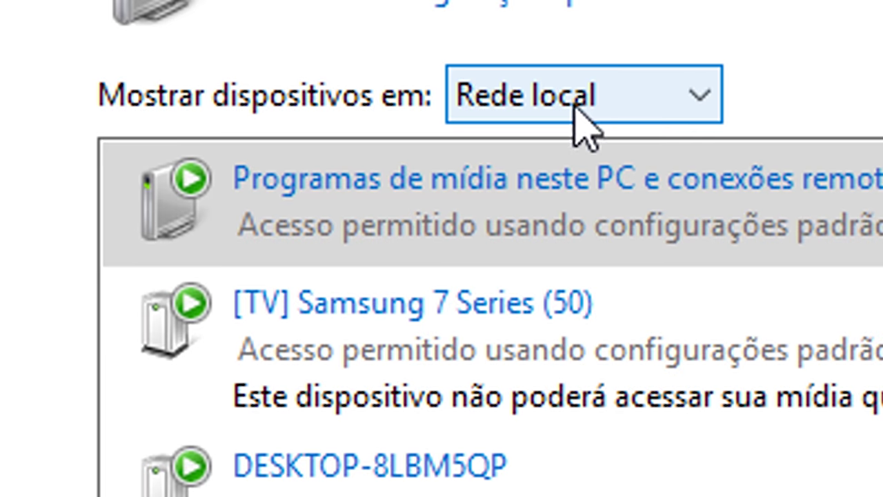
left_click(625, 114)
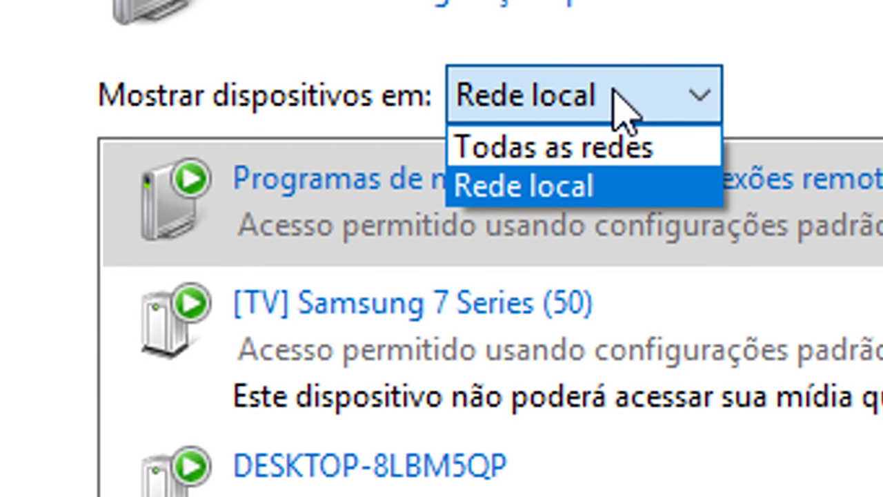
left_click(600, 150)
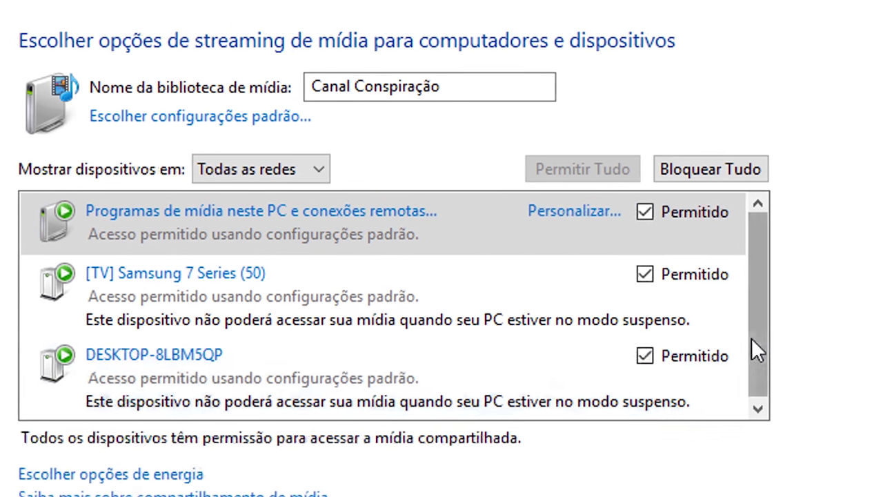
left_click(808, 337)
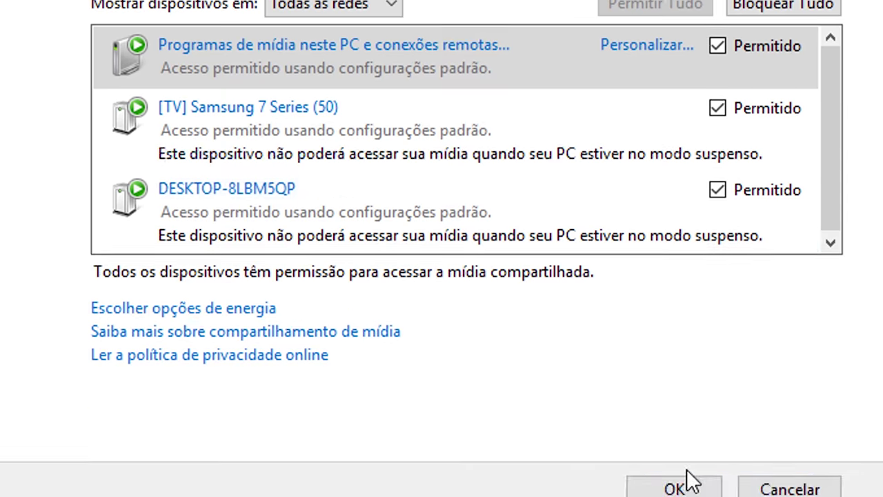
left_click(670, 414)
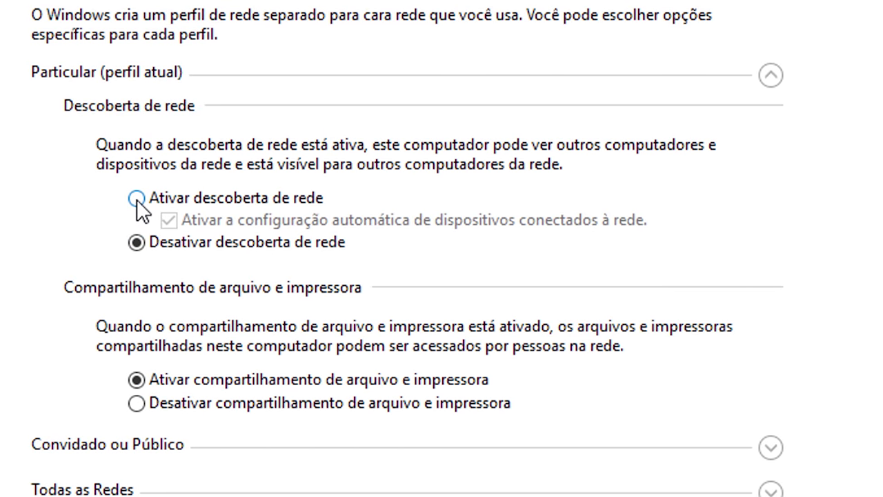
Turn on network discovery for the Particular profile, review the Convidado ou Público and Todas as Redes sections, and save the changes
left_click(136, 199)
left_click(768, 76)
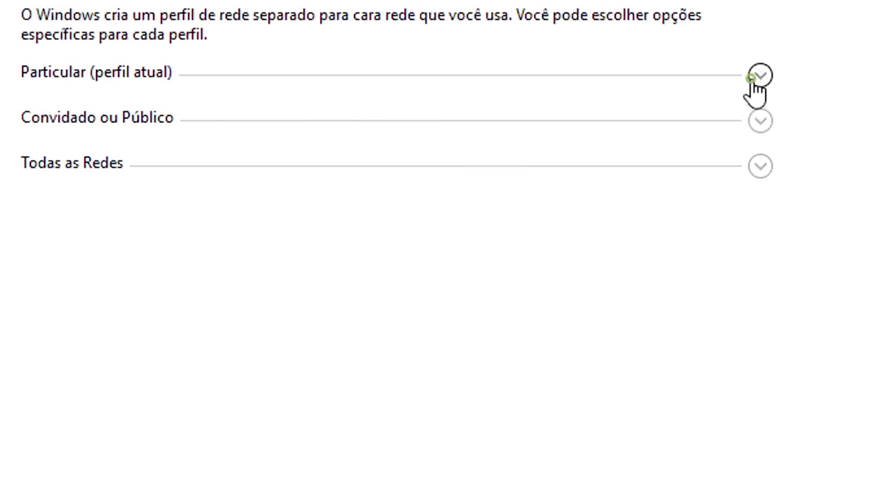
left_click(759, 122)
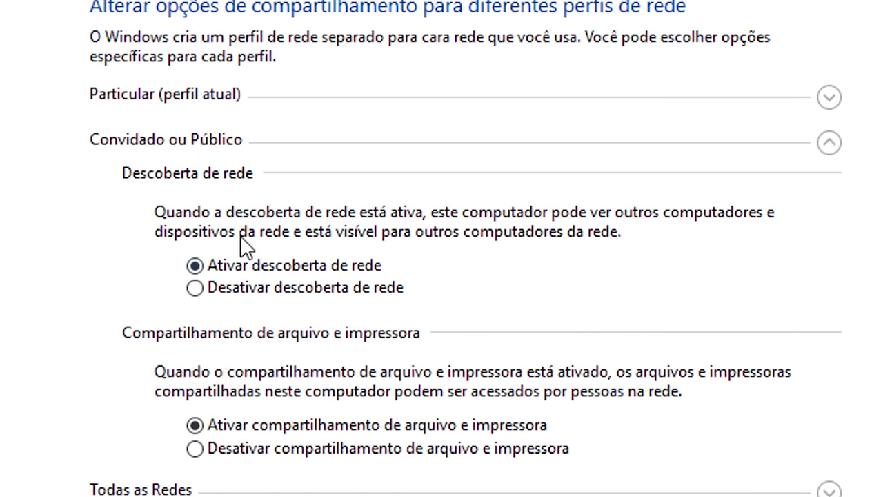
left_click(757, 489)
scroll(546, 400, "down", 5)
scroll(545, 400, "down", 3)
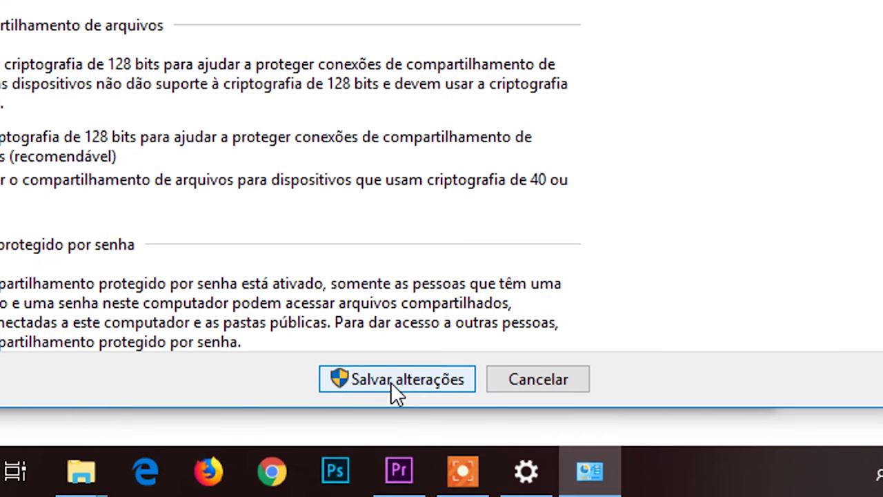
left_click(346, 421)
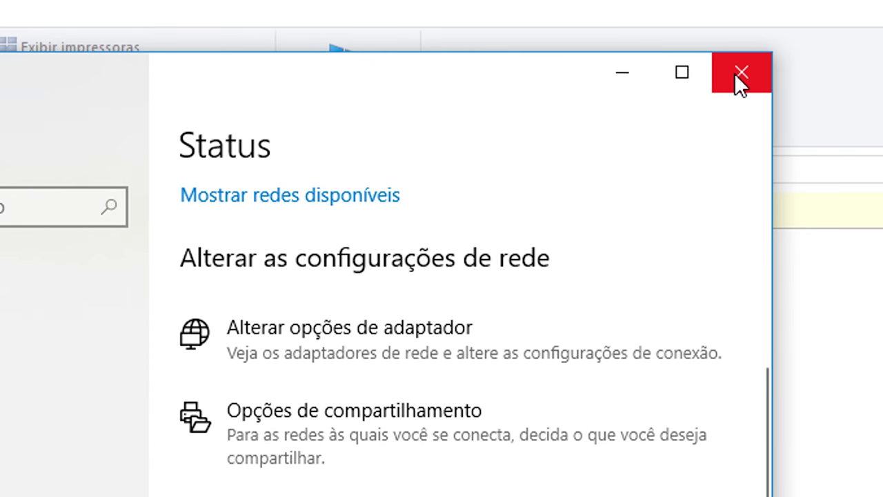
Close the network settings, make network computers and devices visible in the Rede location, and collapse the Computador group
left_click(742, 73)
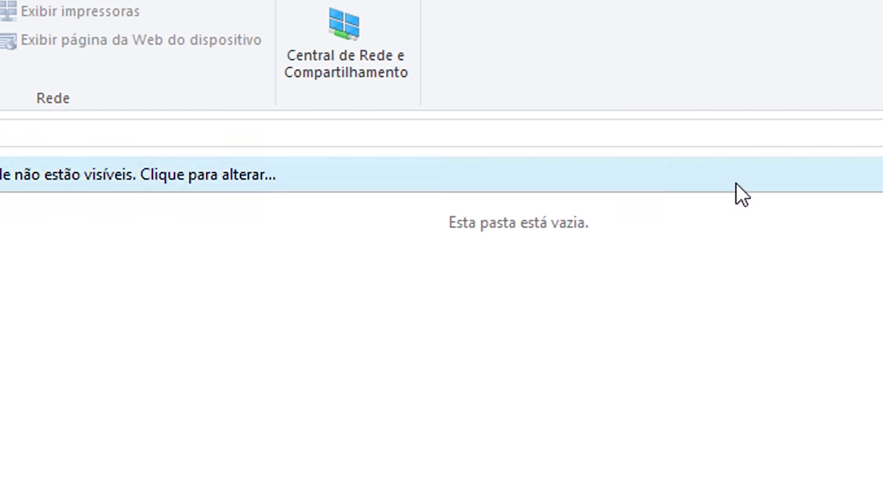
left_click(755, 134)
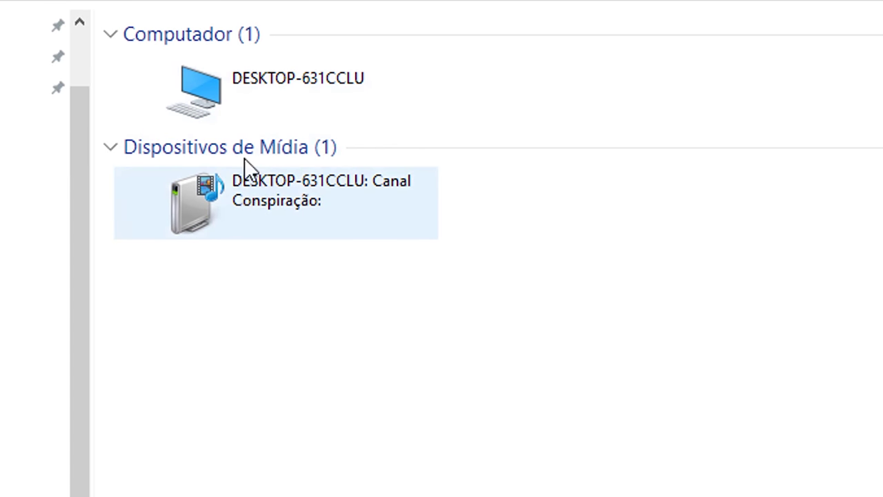
left_click(111, 34)
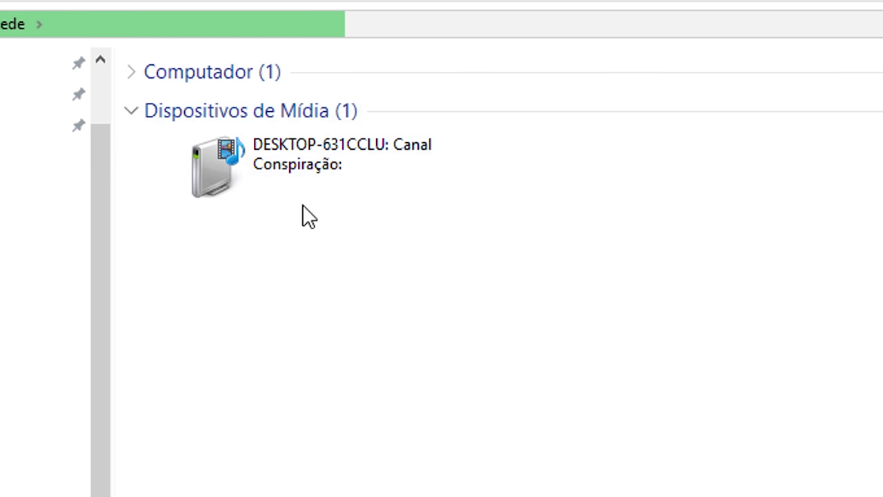
View the Canal Conspiração media device in Windows Media Player, close the player, and check the Computador group in Rede
left_click(321, 172)
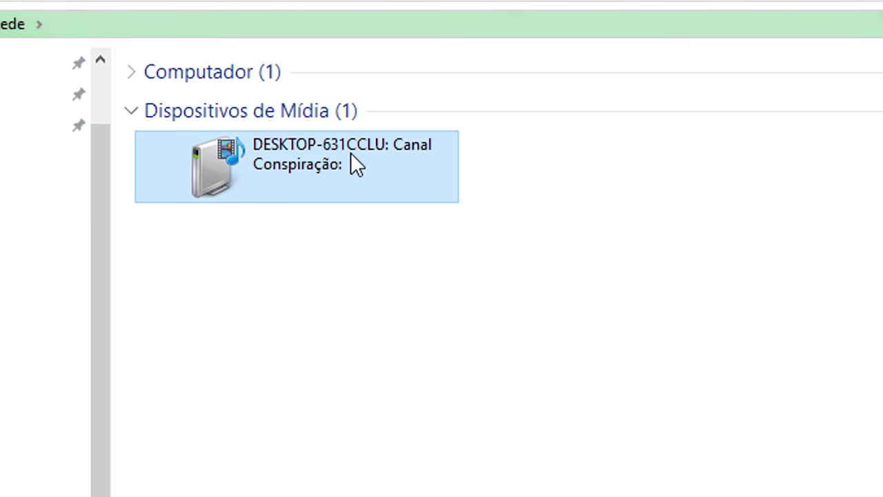
double_click(333, 154)
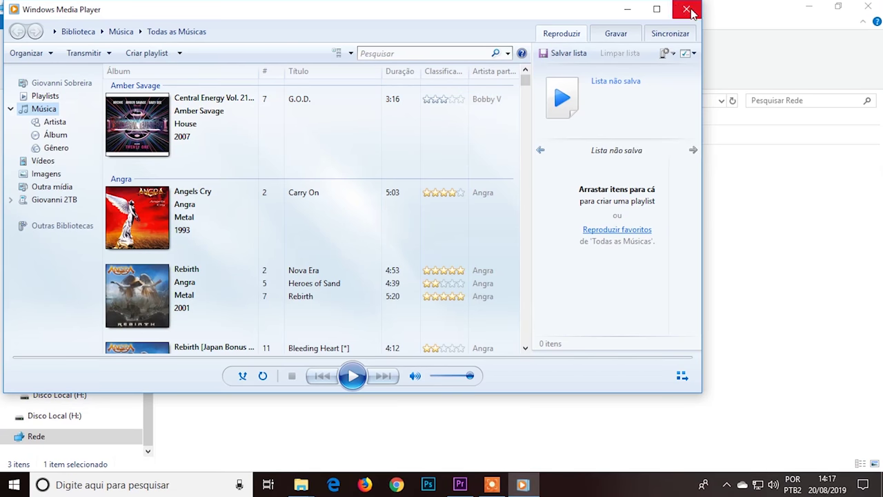
left_click(688, 10)
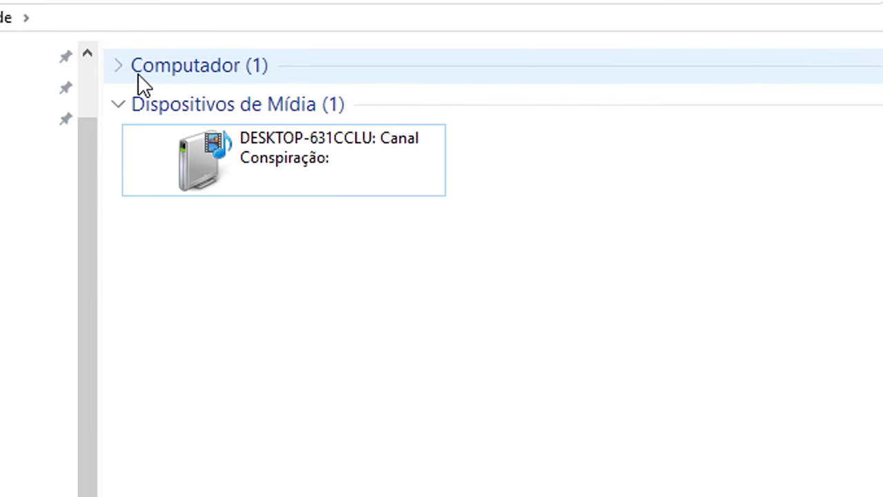
left_click(136, 68)
left_click(129, 72)
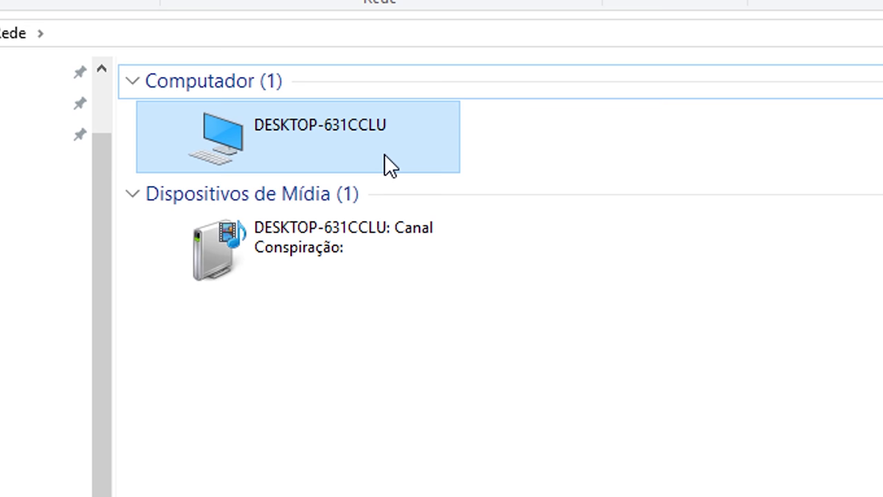
left_click(133, 81)
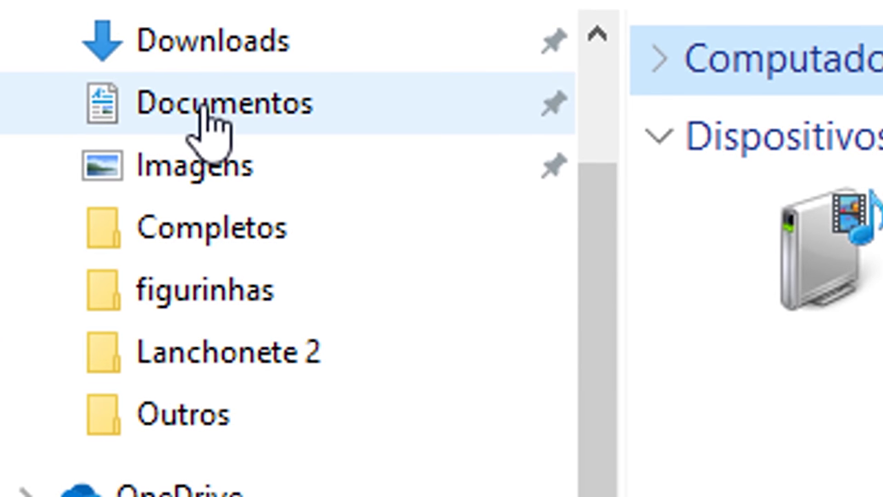
Open the sharing properties of PASTA DO DRAK in Documentos and highlight the computer name in its network path
left_click(202, 109)
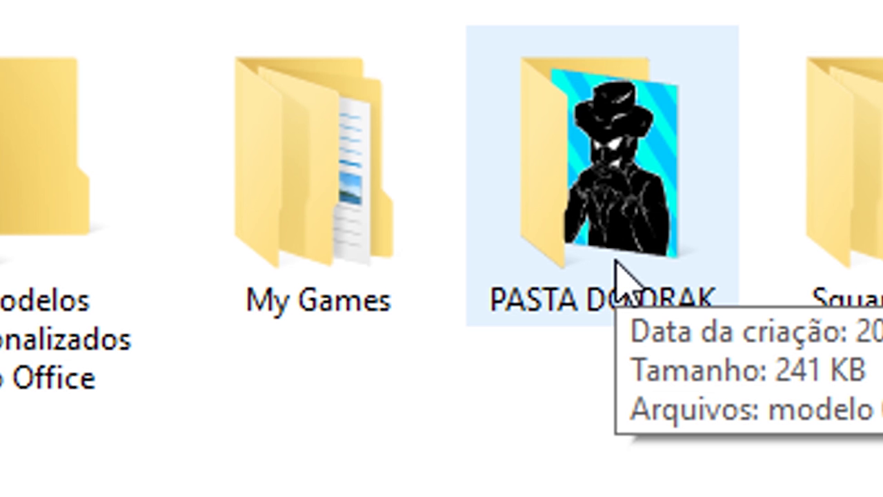
right_click(617, 220)
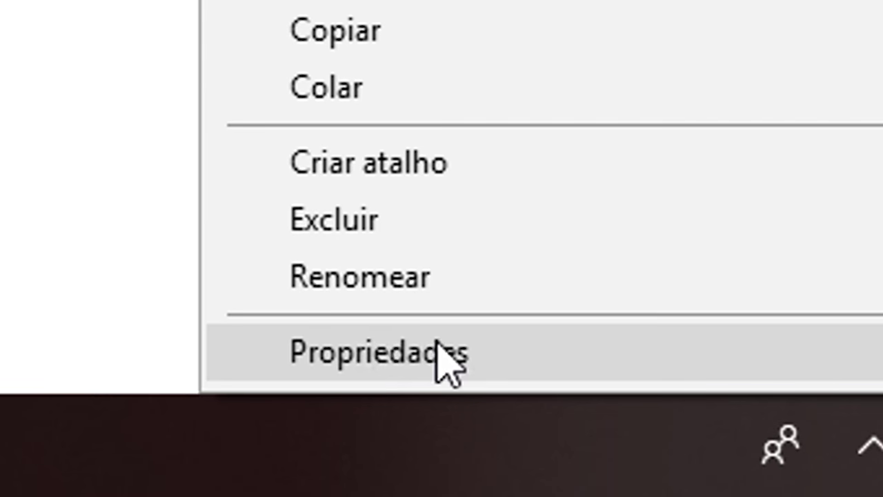
left_click(364, 353)
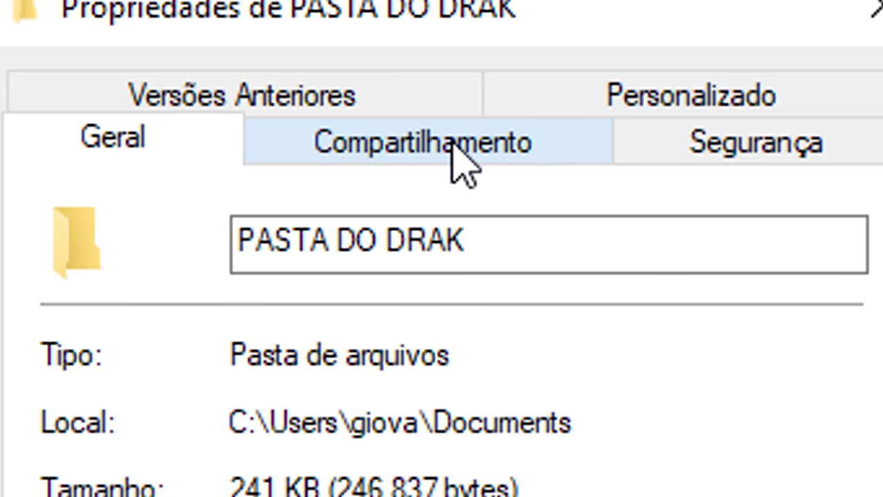
left_click(453, 145)
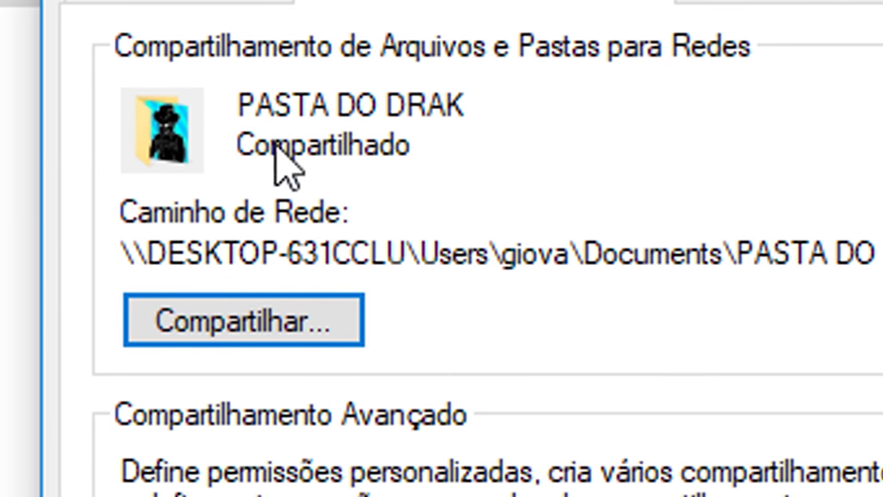
left_click_drag(154, 254, 409, 241)
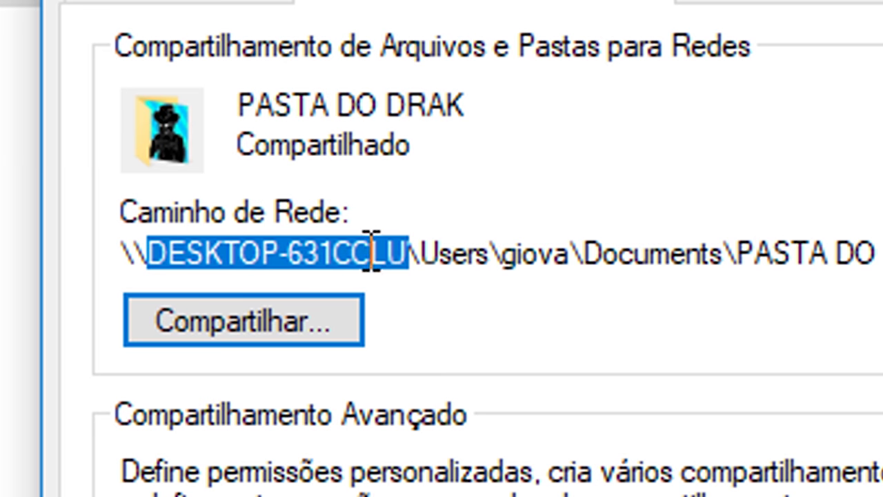
Share PASTA DO DRAK with Todos at the Leitura/Gravação permission level and finish the sharing dialog
left_click(238, 321)
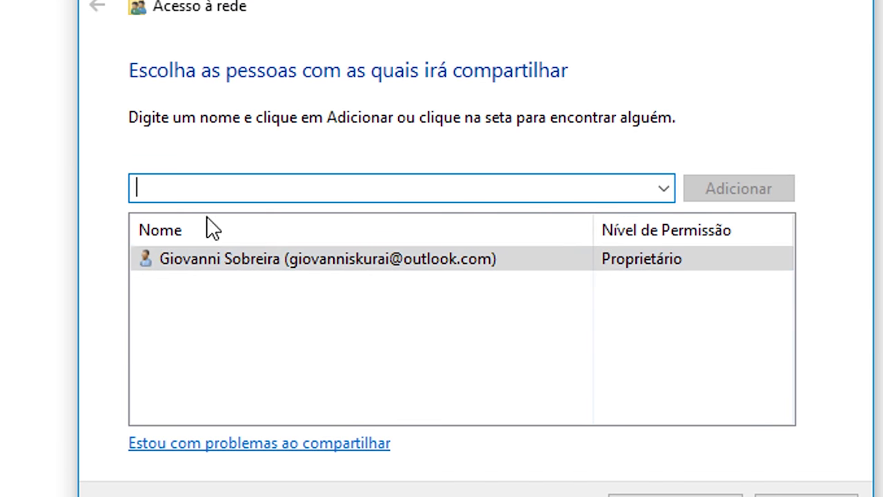
left_click(662, 193)
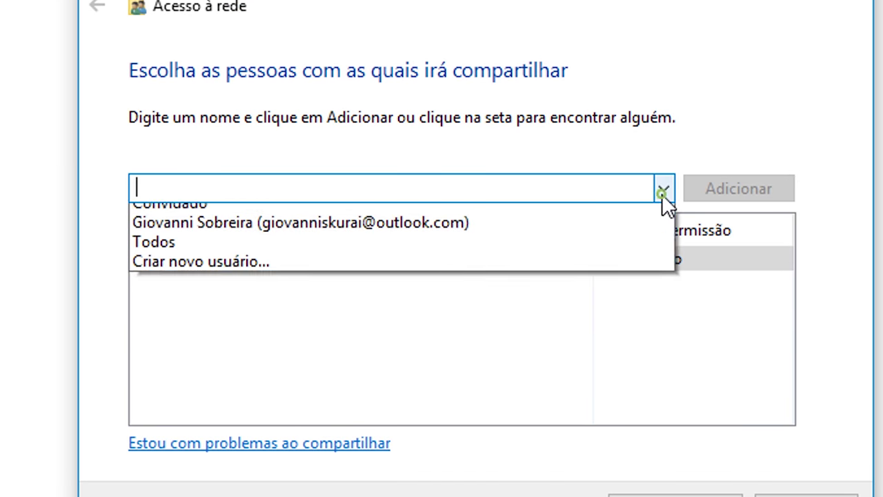
left_click(262, 257)
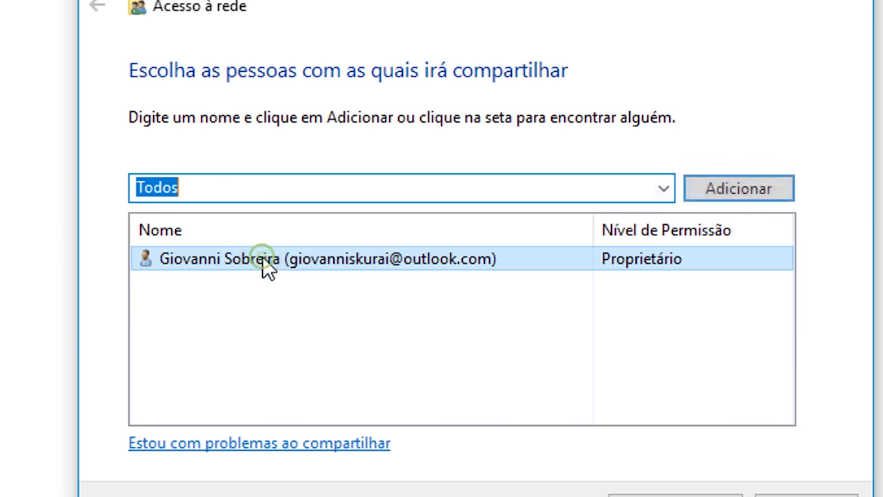
left_click(716, 200)
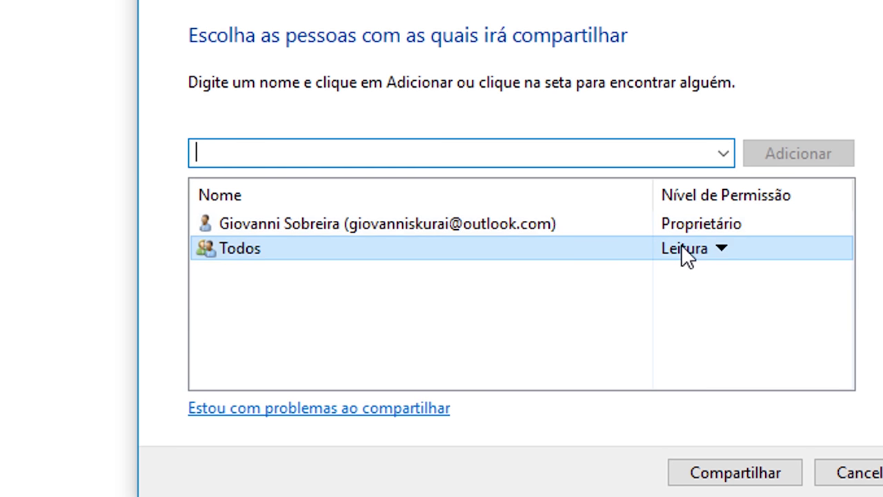
left_click(725, 247)
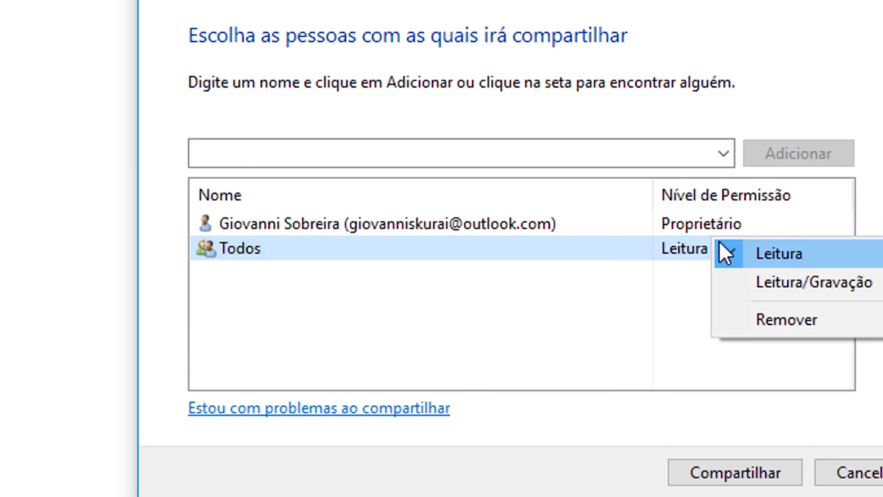
left_click(737, 278)
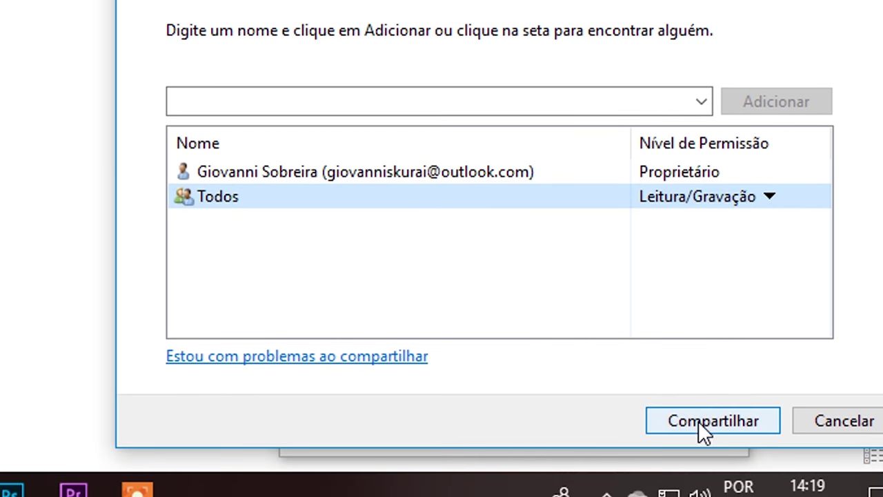
left_click(699, 476)
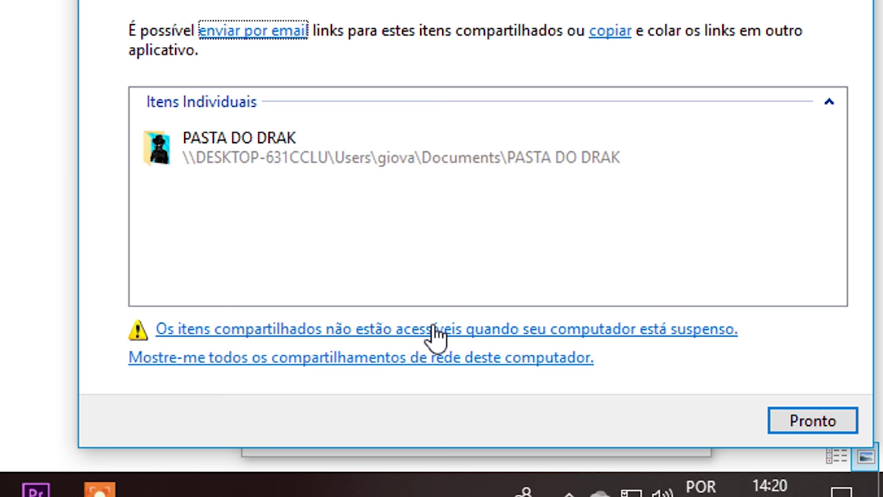
left_click(793, 422)
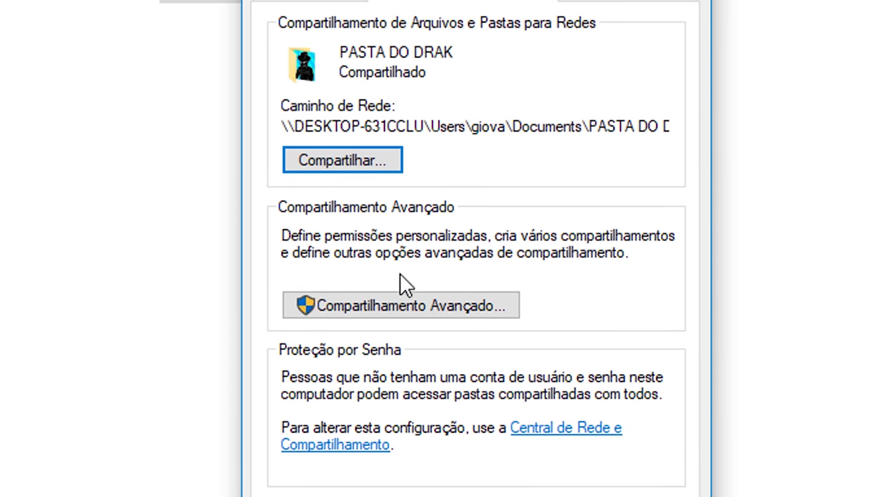
Turn on advanced sharing for PASTA DO DRAK and highlight its share name
left_click(405, 243)
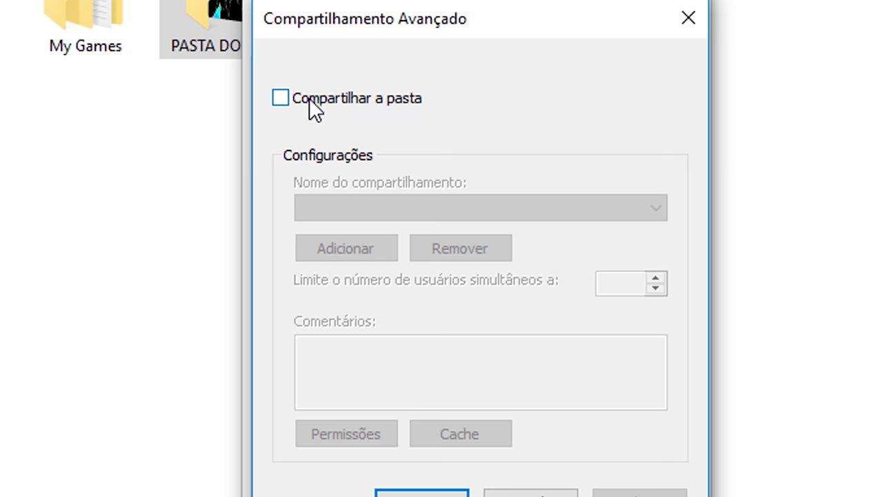
left_click(296, 100)
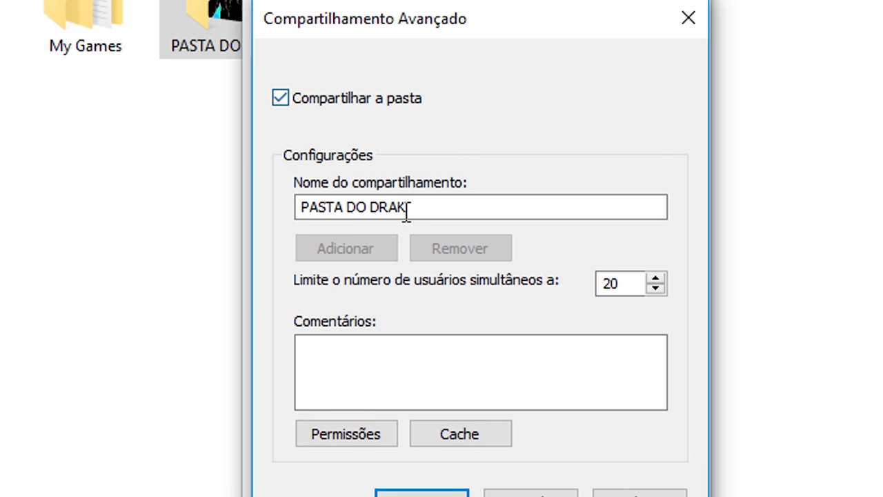
left_click_drag(438, 205, 247, 197)
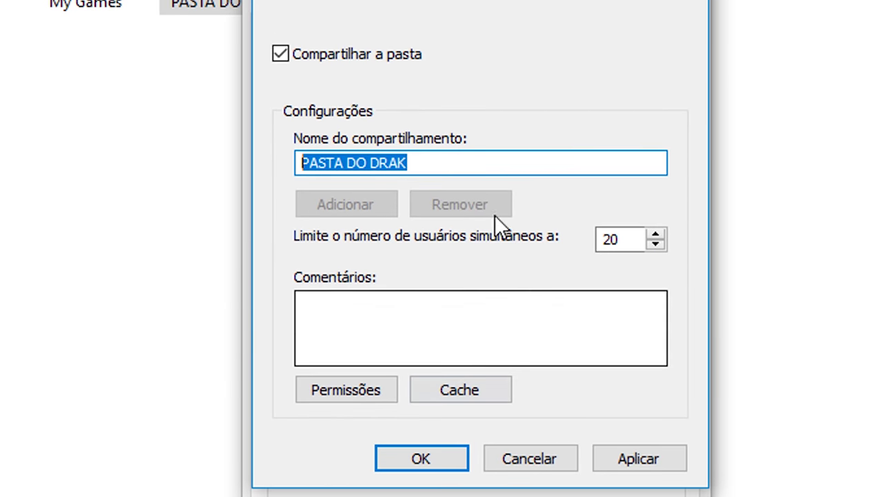
Grant Todos the Controle total permission on the PASTA DO DRAK share, confirm, and close the folder's properties
left_click(351, 388)
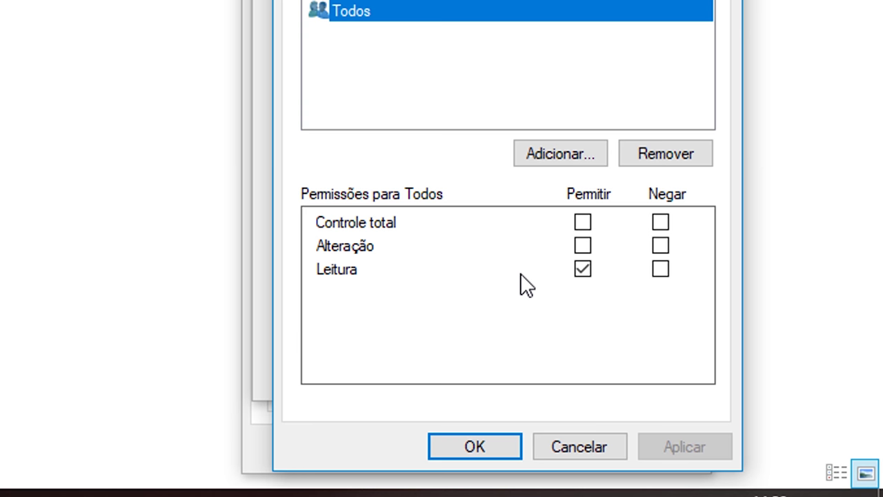
left_click(581, 224)
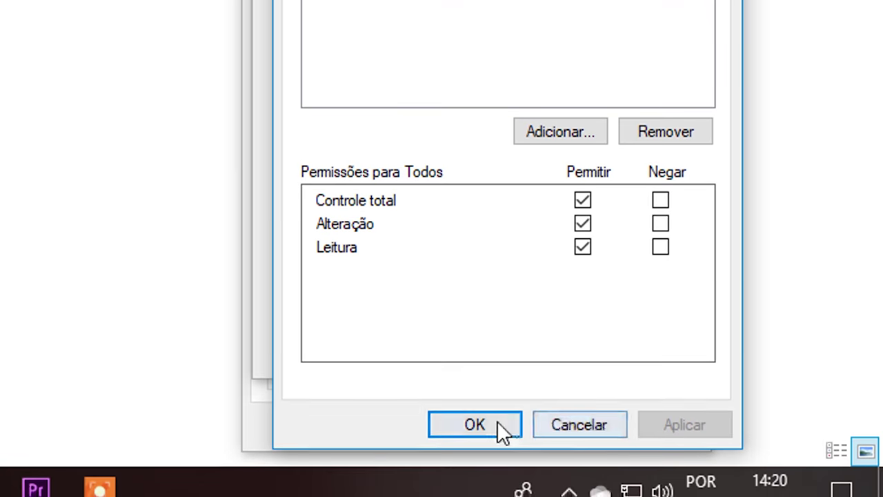
left_click(493, 445)
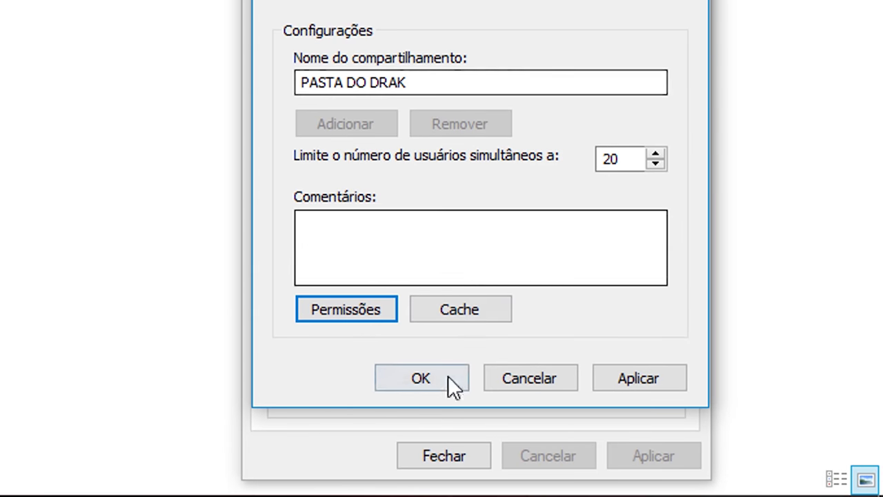
left_click(448, 358)
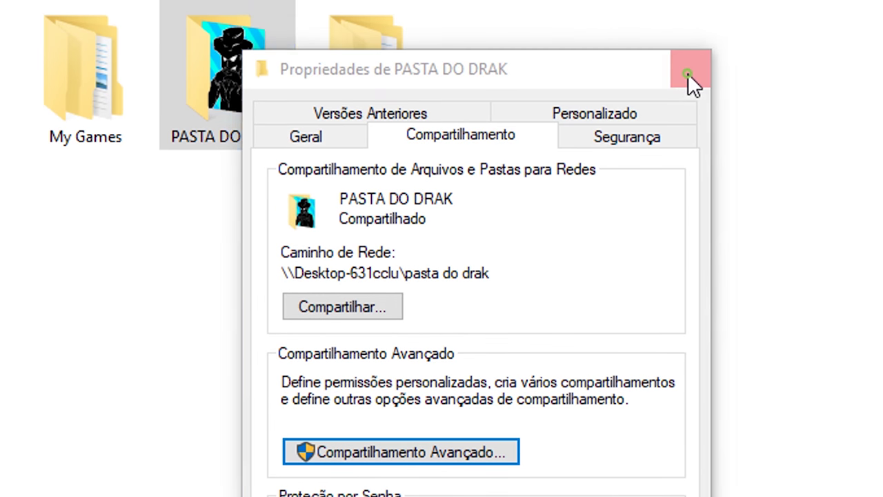
left_click(688, 75)
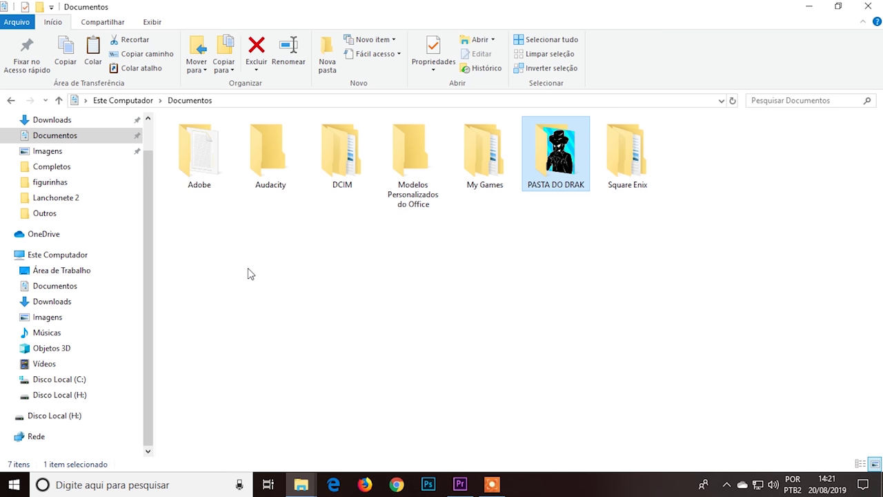
View the shared contents of pasta do drak through DESKTOP-631CCLU in the Computador group of Rede
left_click(36, 436)
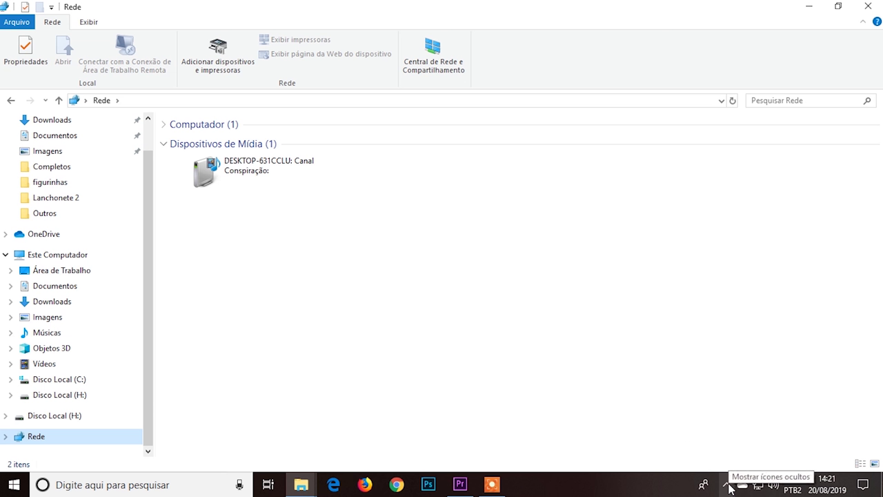
left_click(333, 269)
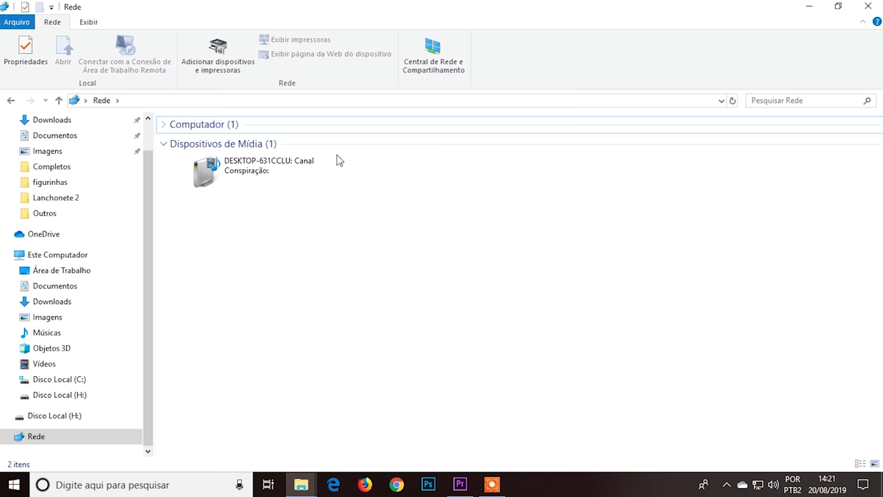
left_click(166, 123)
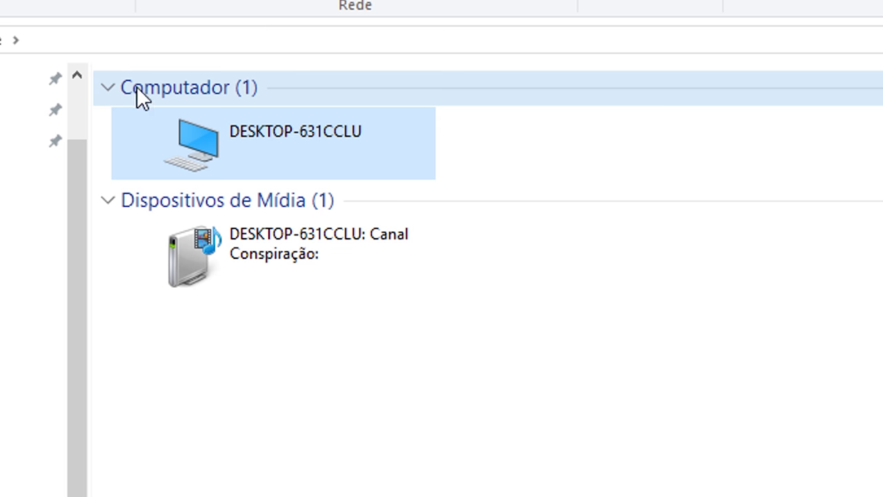
double_click(231, 132)
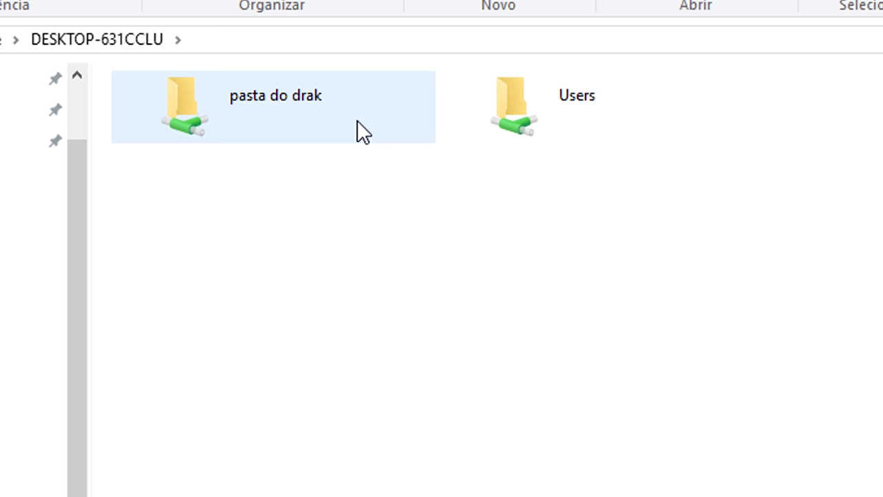
double_click(270, 116)
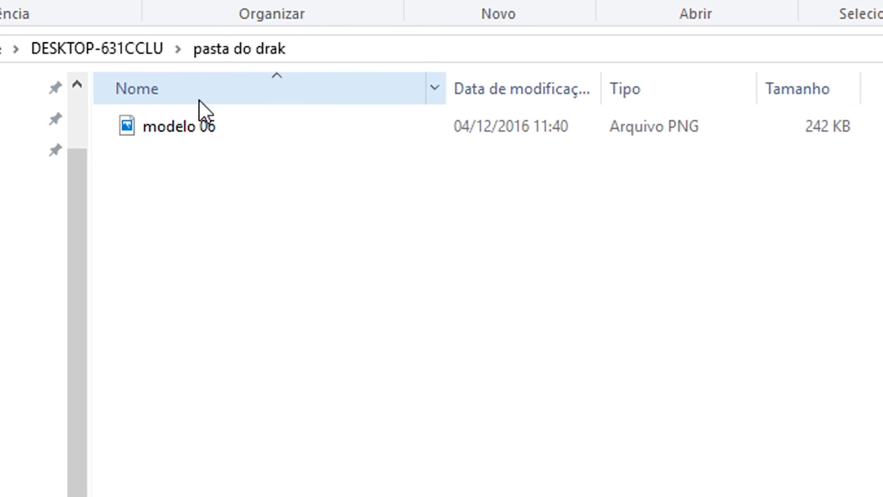
Return to Rede, collapse the Computador group, then view the Canal Conspiração media device in Windows Media Player and close the player
left_click(132, 49)
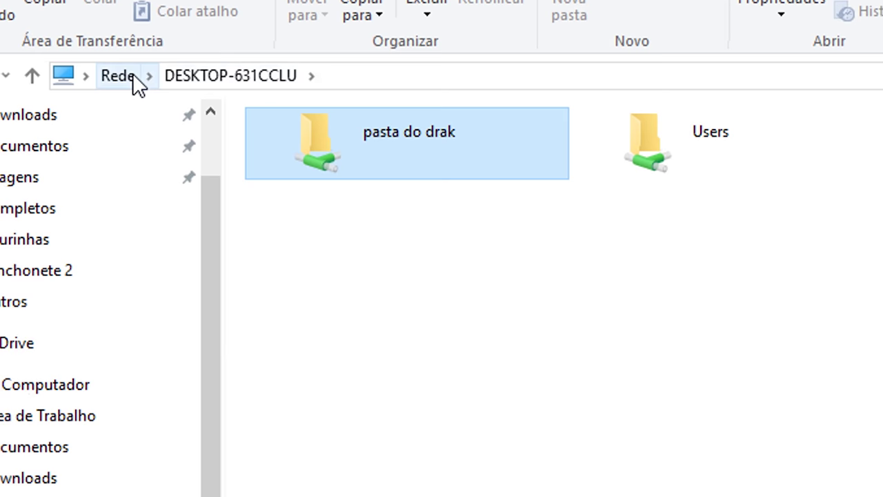
left_click(131, 74)
left_click(245, 123)
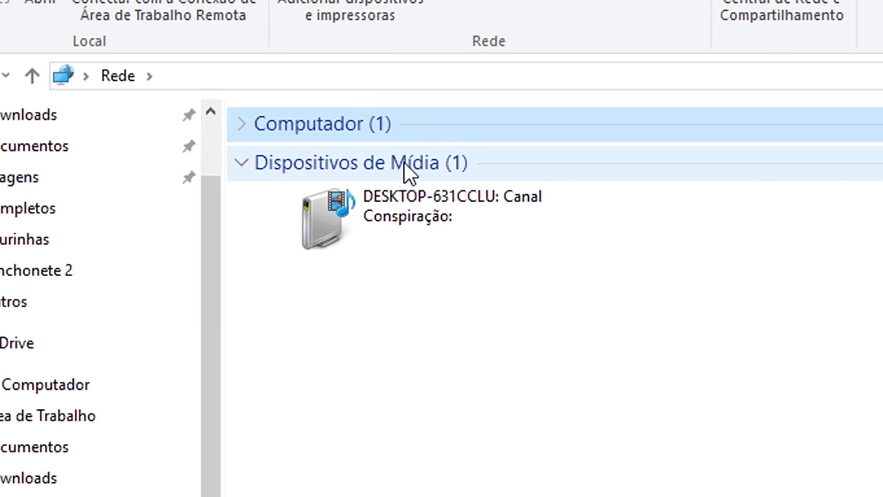
double_click(476, 200)
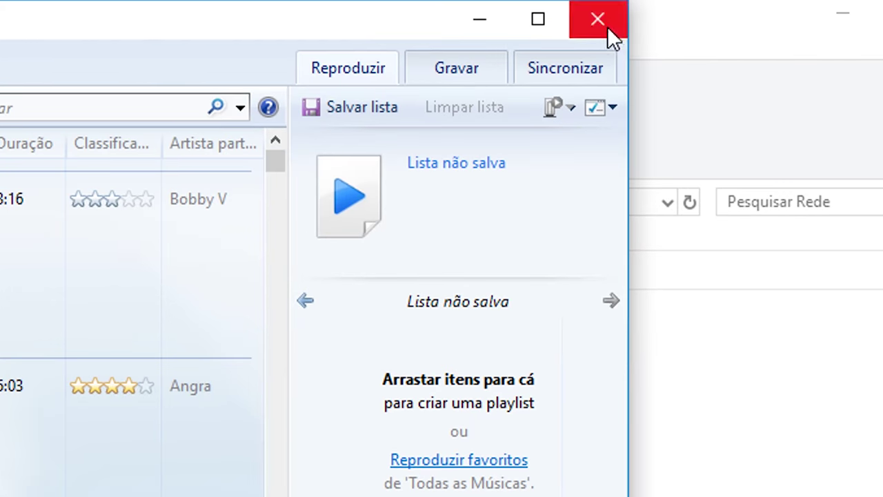
left_click(603, 28)
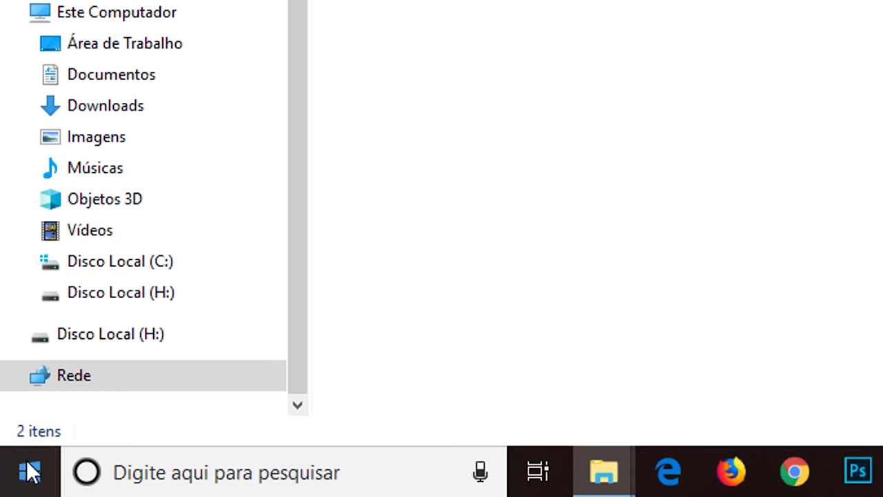
Open the Windows services list by running services.msc and select the Publicação de Recursos de Descoberta de Função service
right_click(25, 476)
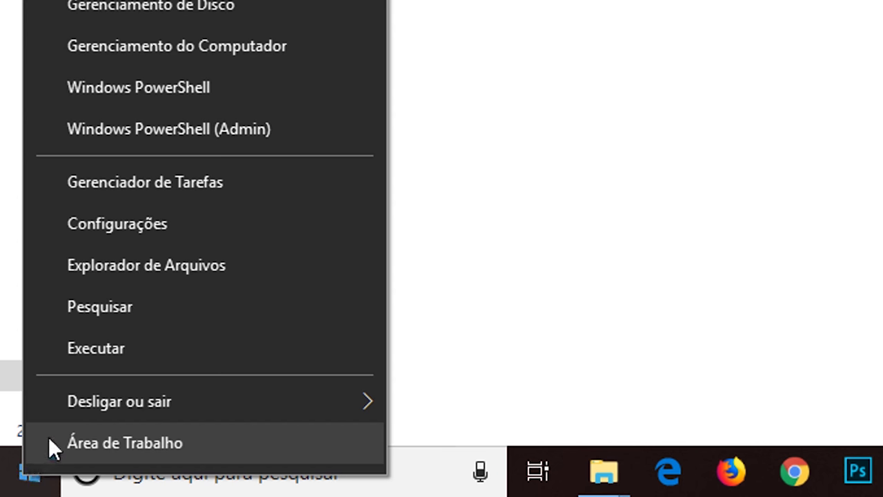
left_click(111, 356)
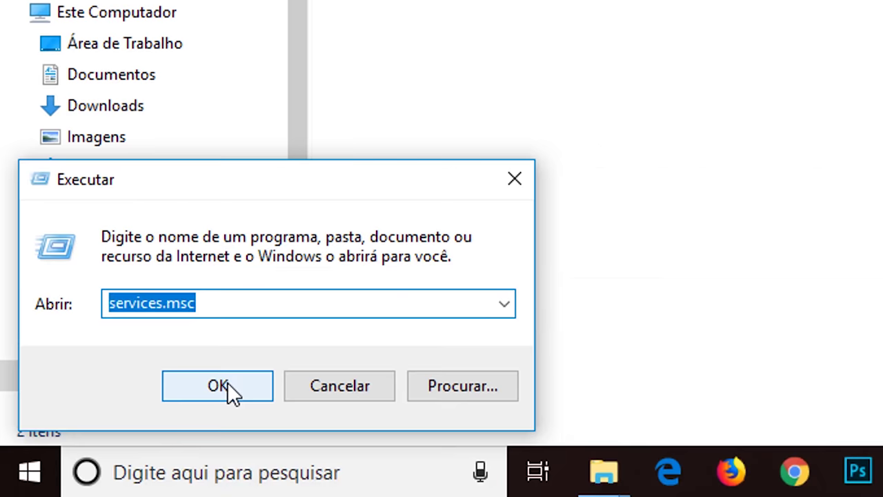
left_click(457, 419)
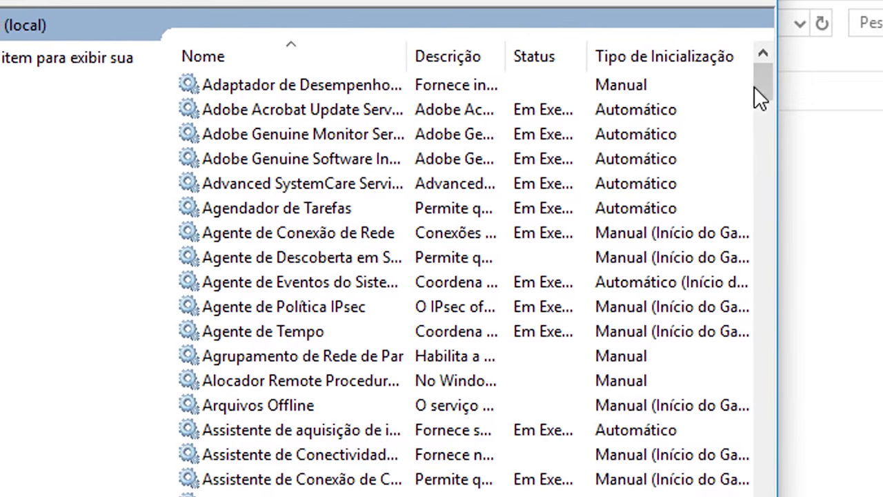
left_click_drag(852, 90, 835, 327)
mouse_move(733, 328)
left_mouse_down()
mouse_move(742, 379)
mouse_move(741, 343)
mouse_move(742, 365)
mouse_move(750, 334)
mouse_move(721, 338)
left_mouse_up()
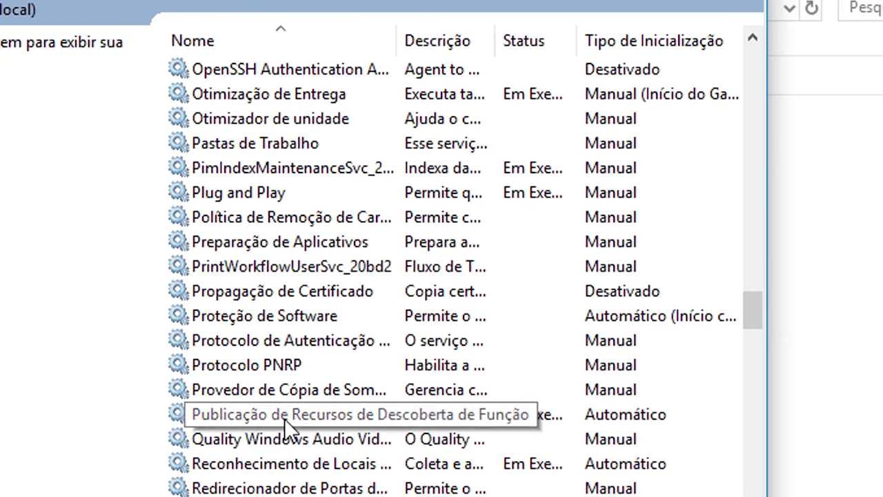
left_click(284, 418)
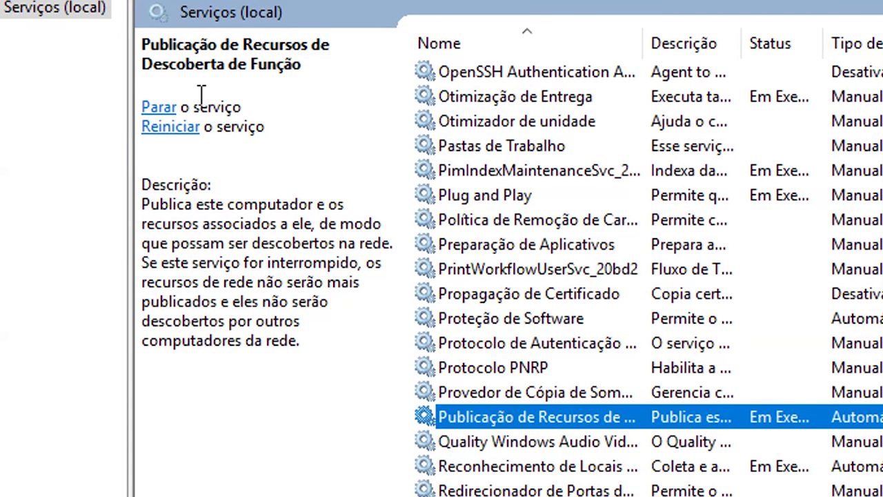
left_click(159, 108)
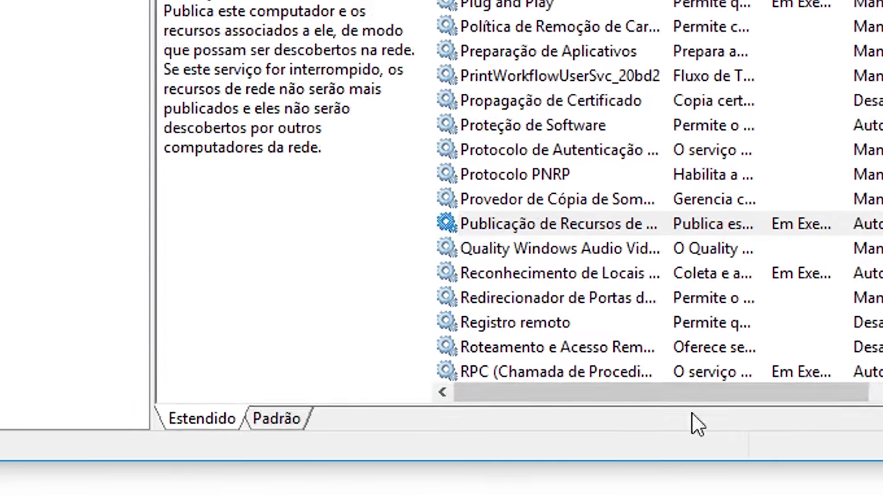
left_click(270, 224)
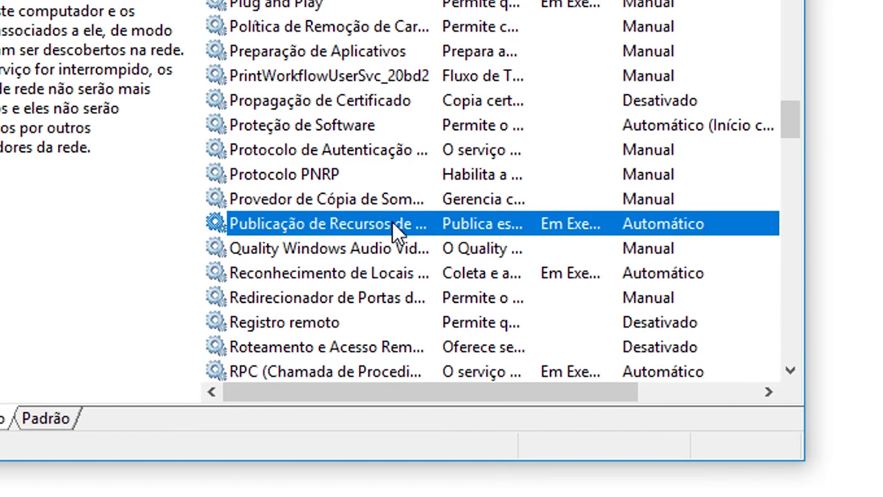
Set the startup type of Publicação de Recursos de Descoberta de Função to Automático, confirm, and close the services window
right_click(366, 223)
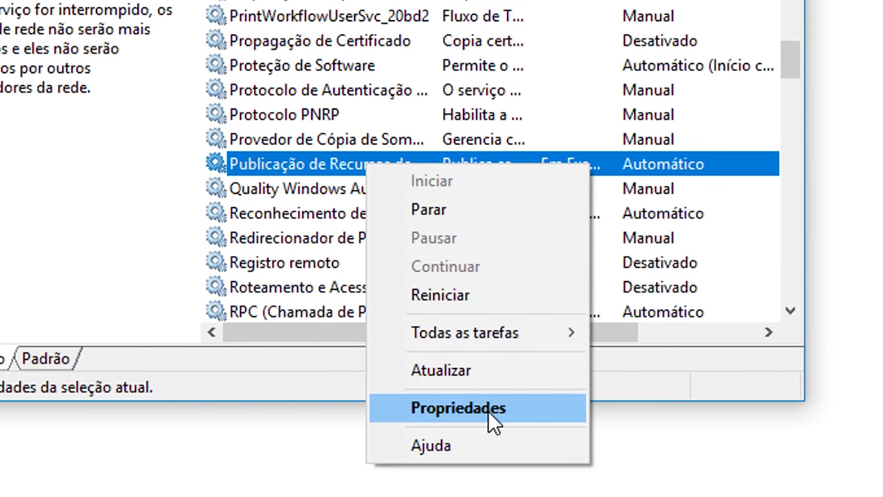
left_click(489, 409)
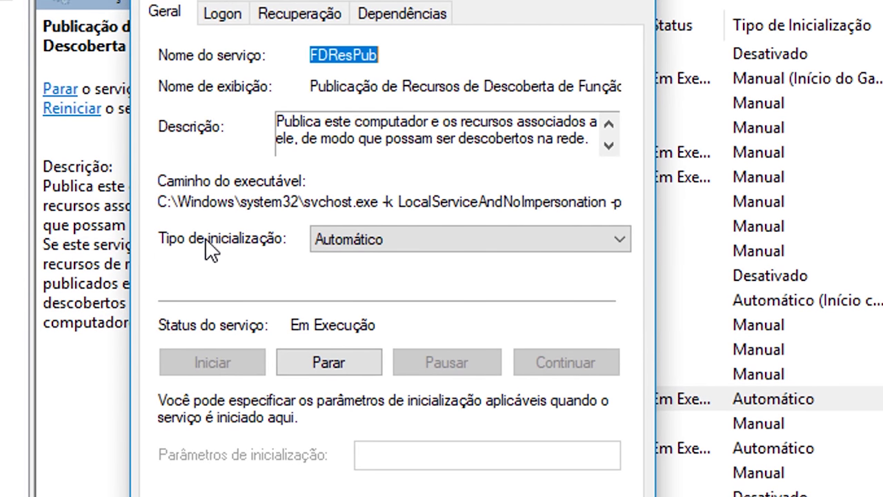
left_click(338, 241)
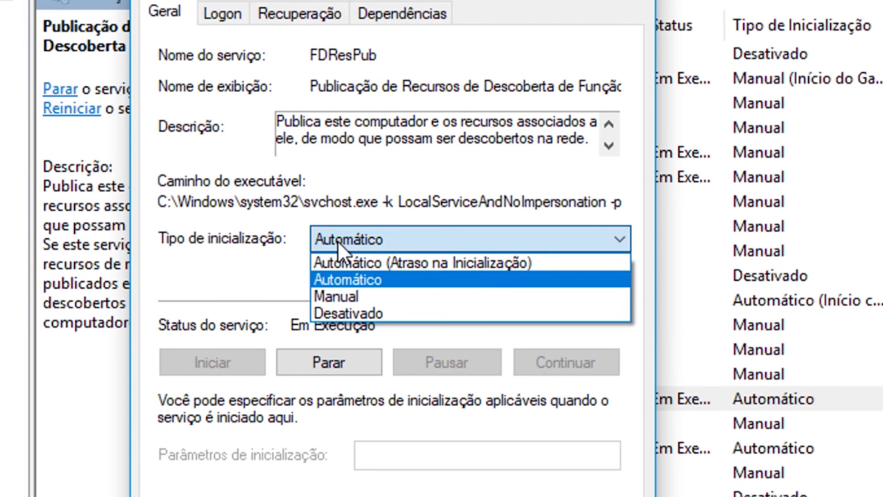
left_click(371, 280)
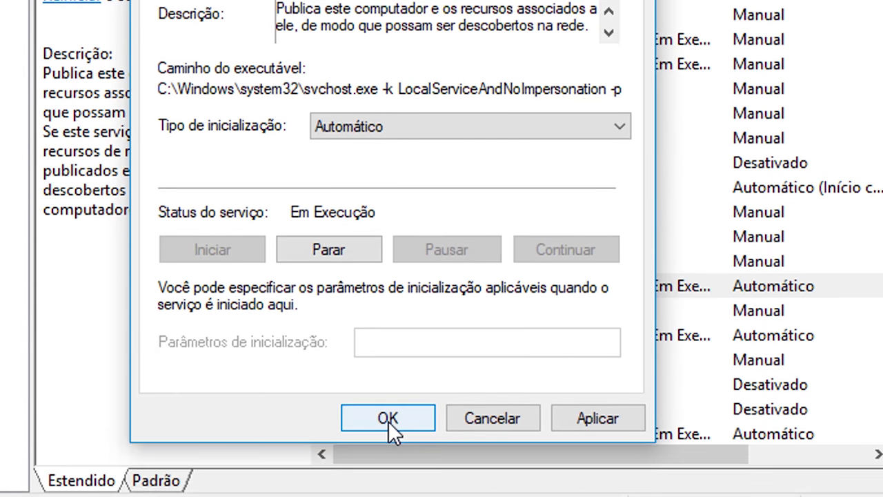
left_click(388, 421)
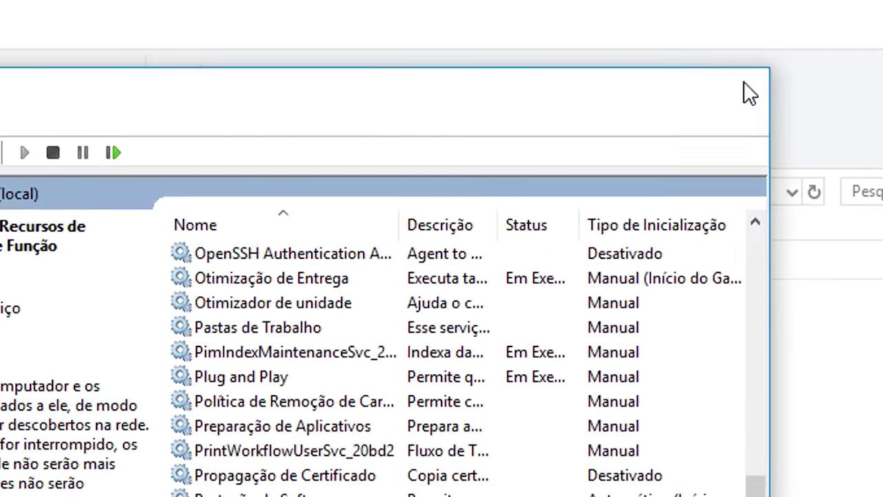
left_click(751, 93)
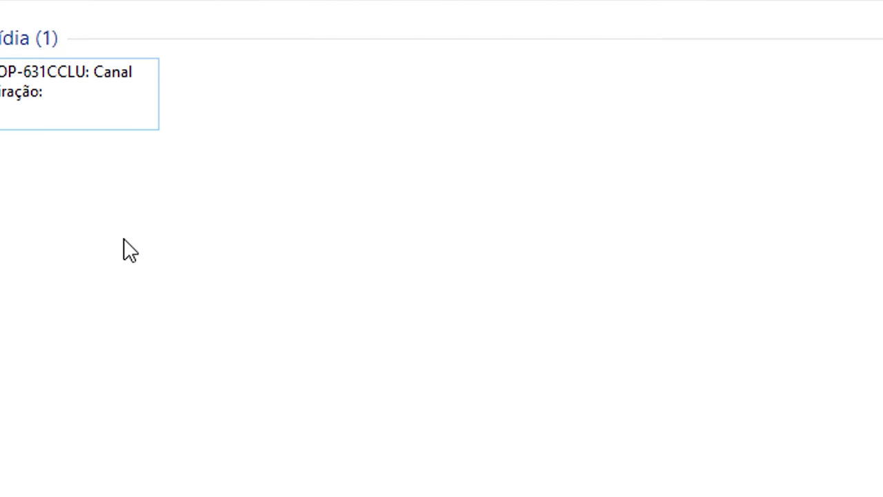
Switch to Este Computador and back to Rede, and expand the Computador group to check the network computer
left_click(882, 1)
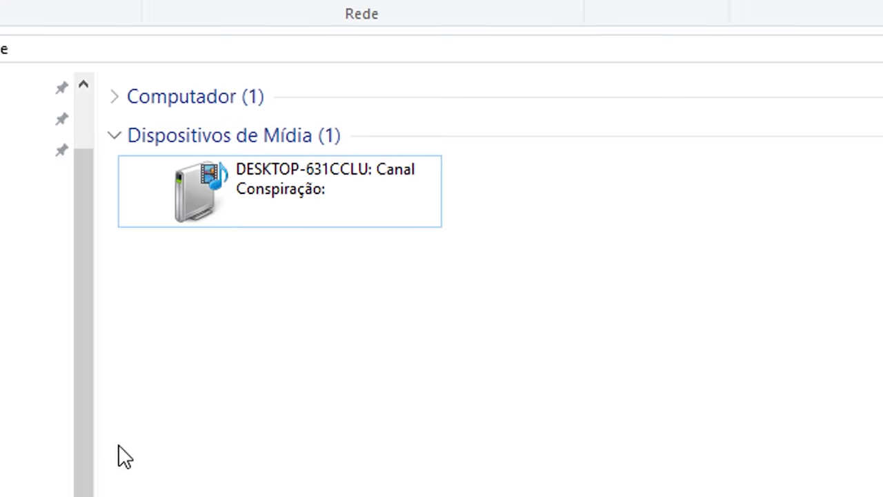
left_click(104, 304)
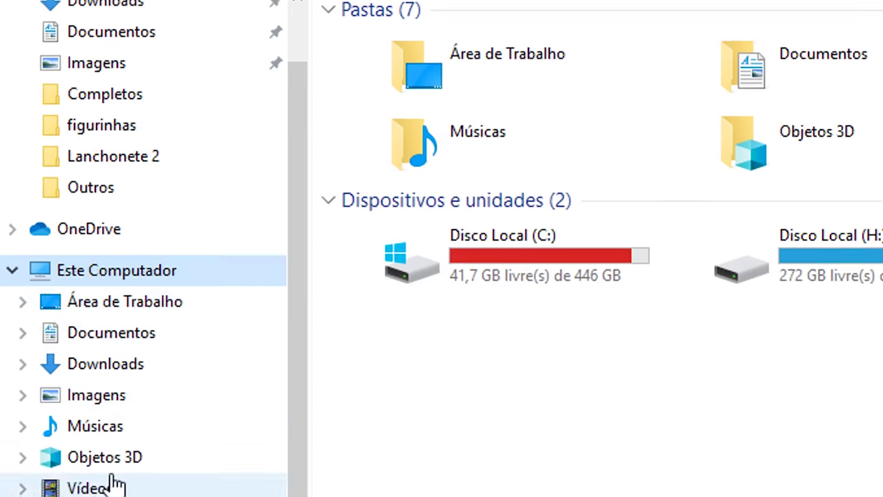
left_click(64, 424)
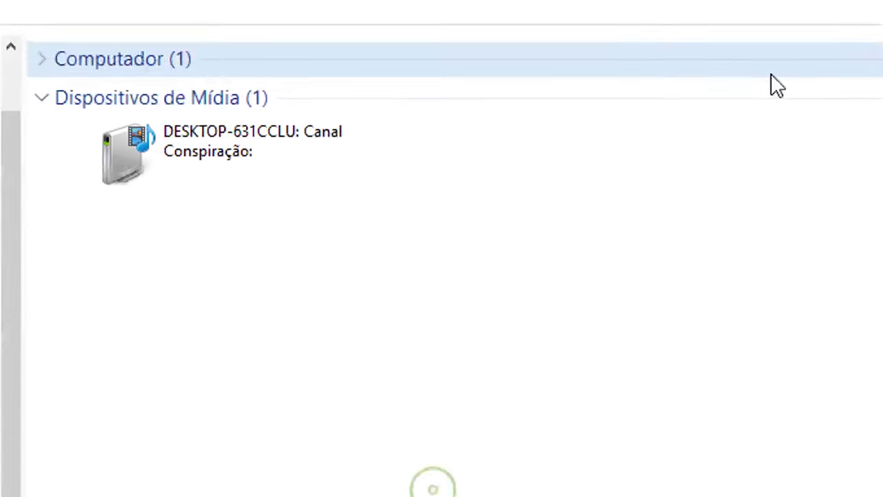
left_click(40, 64)
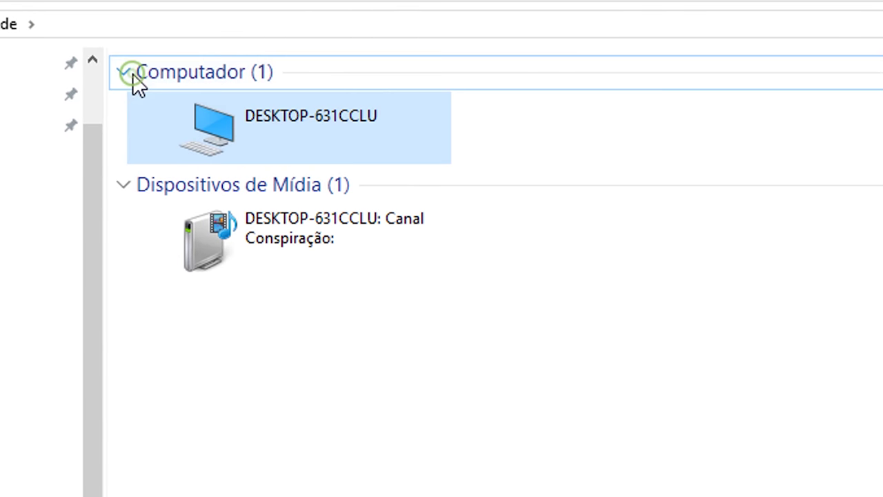
left_click(509, 140)
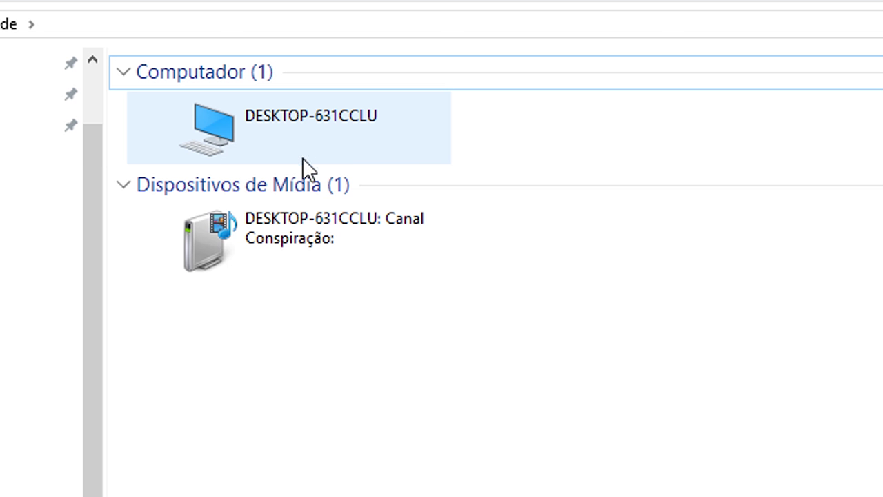
Open the network computer in Rede to view its shared folders
left_click(302, 126)
double_click(302, 125)
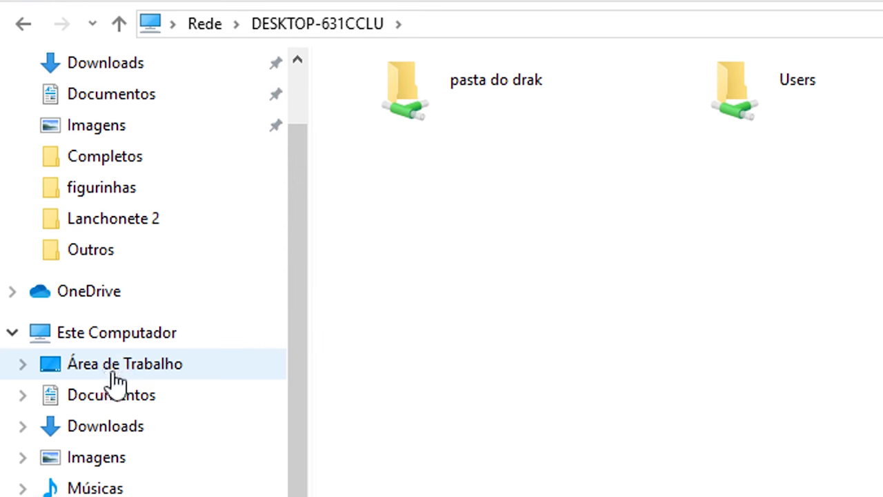
Create a new folder in Área de Trabalho with its default name and move the last We Will Rock You video into it
left_click(115, 378)
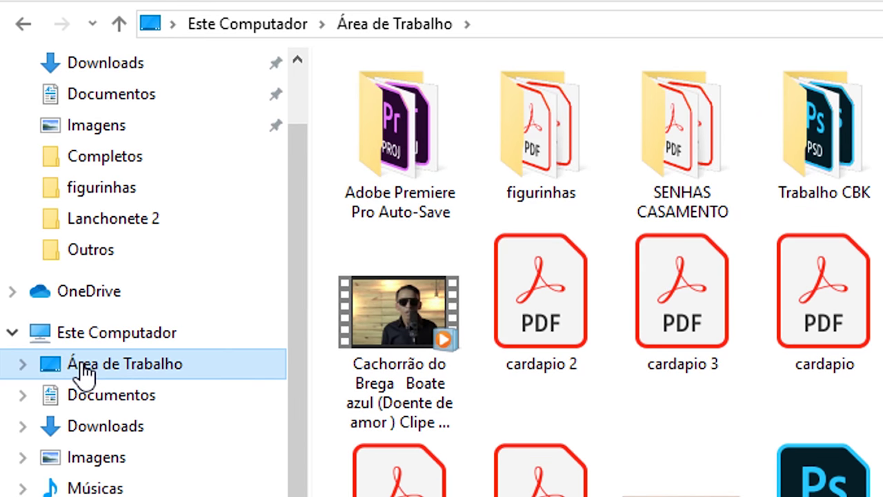
scroll(570, 410, "down", 5)
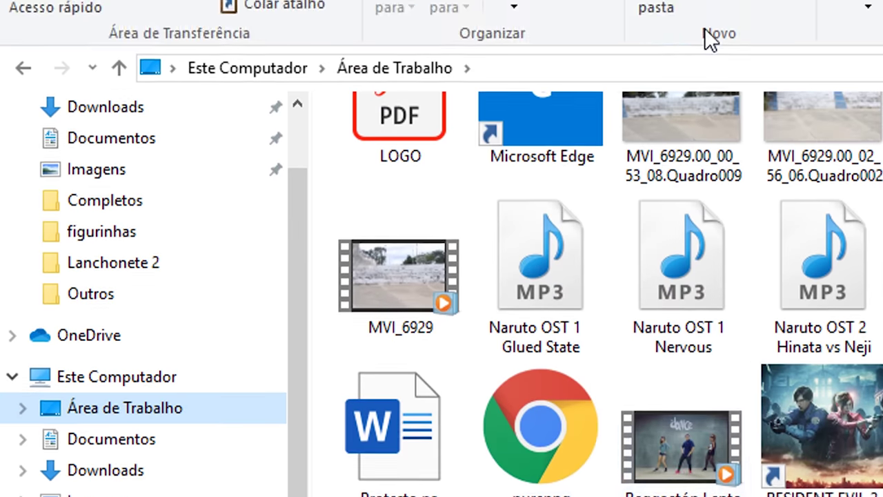
left_click(666, 74)
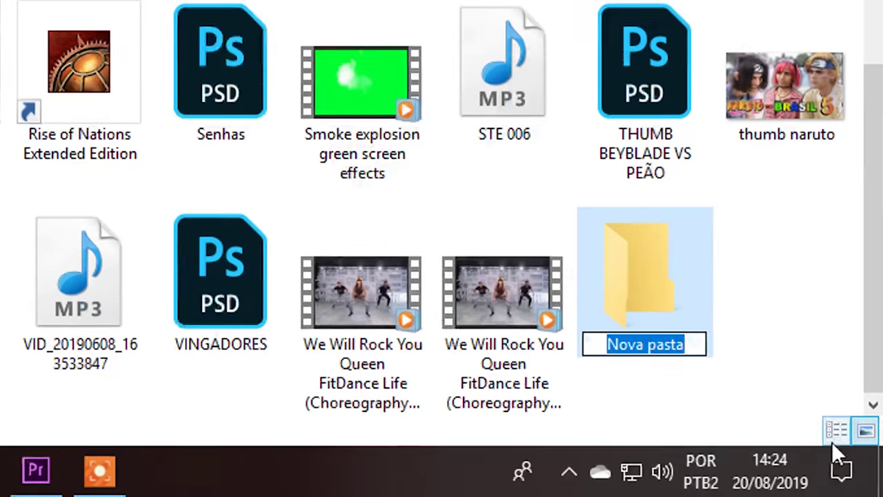
left_click_drag(490, 308, 626, 286)
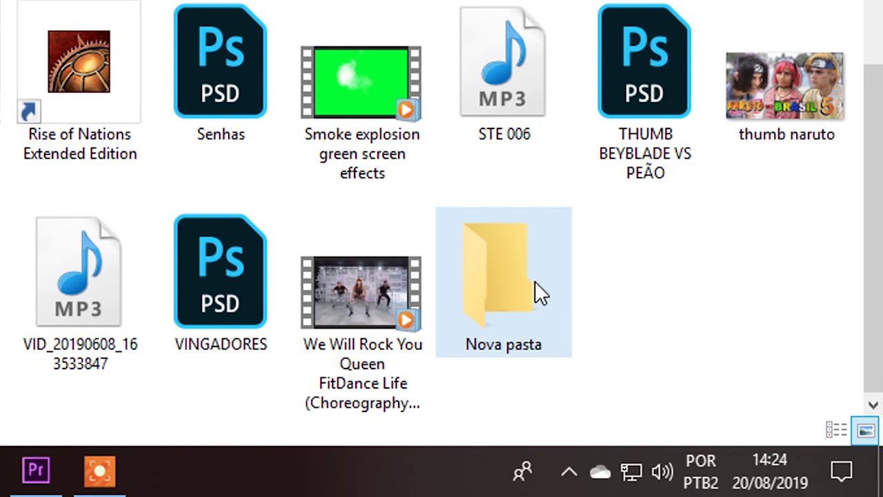
Open the sharing settings of the new desktop folder and add Todos to the people it is shared with
left_click(508, 285)
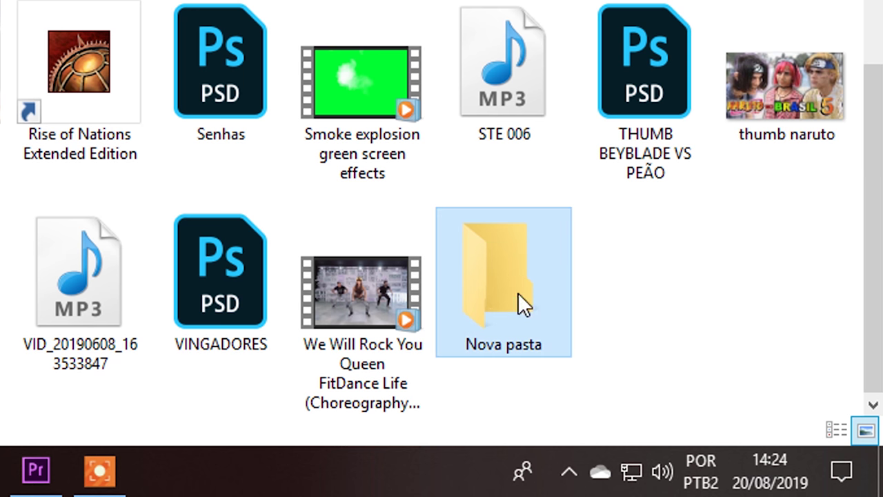
mouse_move(528, 283)
right_click(522, 289)
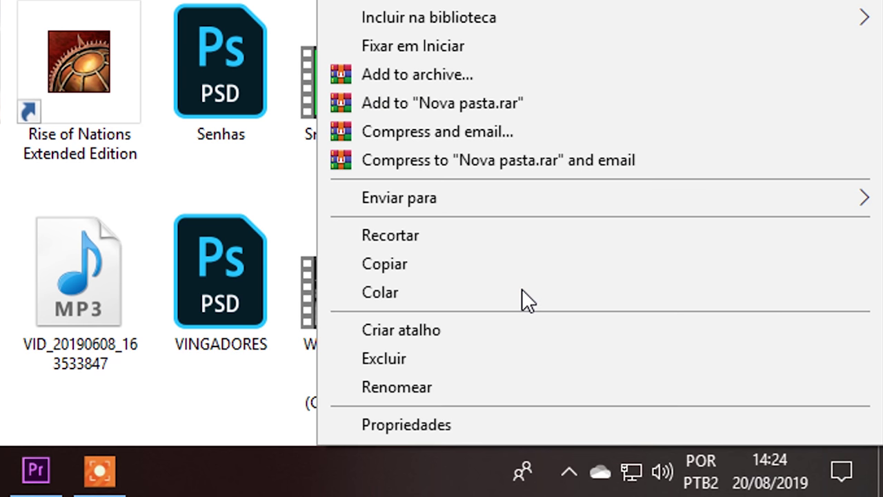
left_click(419, 417)
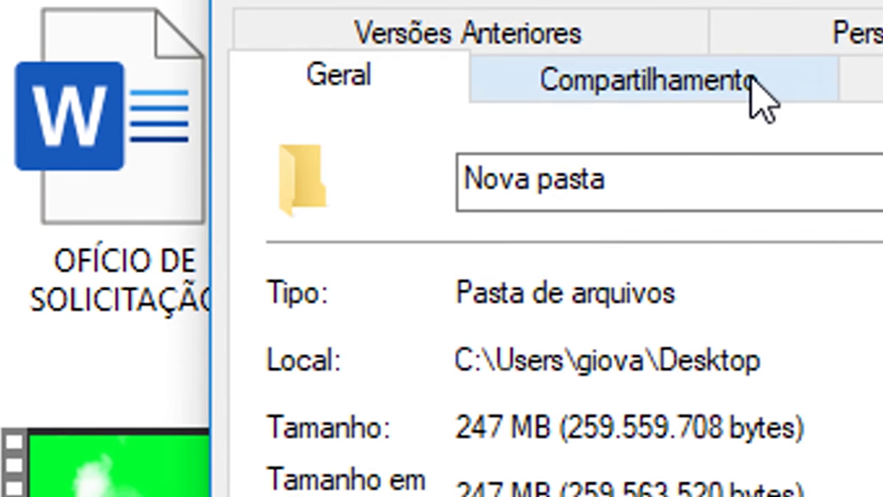
left_click(675, 92)
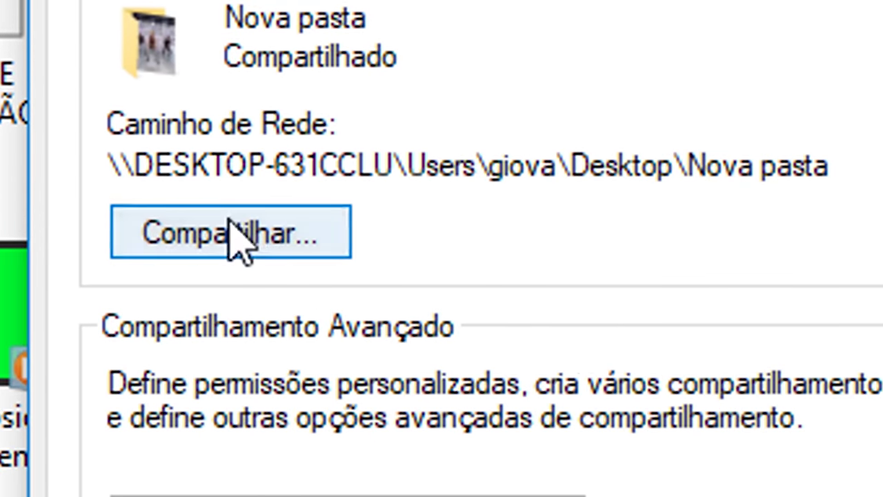
left_click(397, 417)
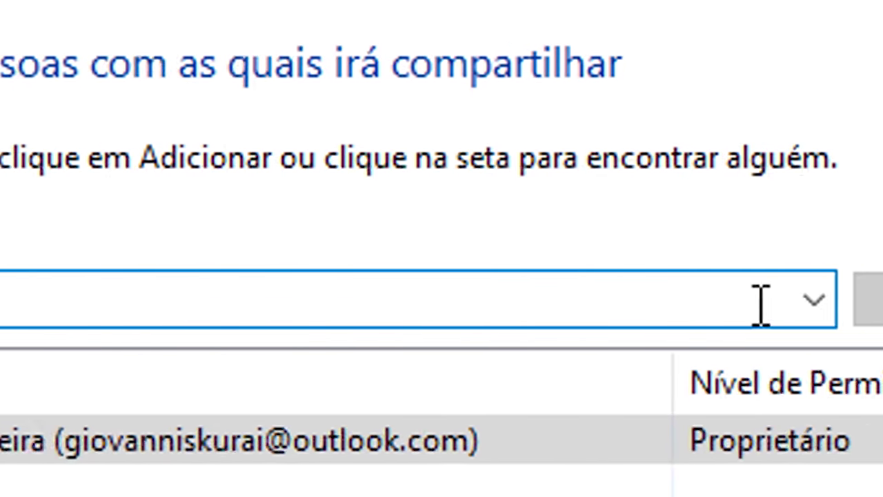
left_click(798, 299)
left_click(218, 339)
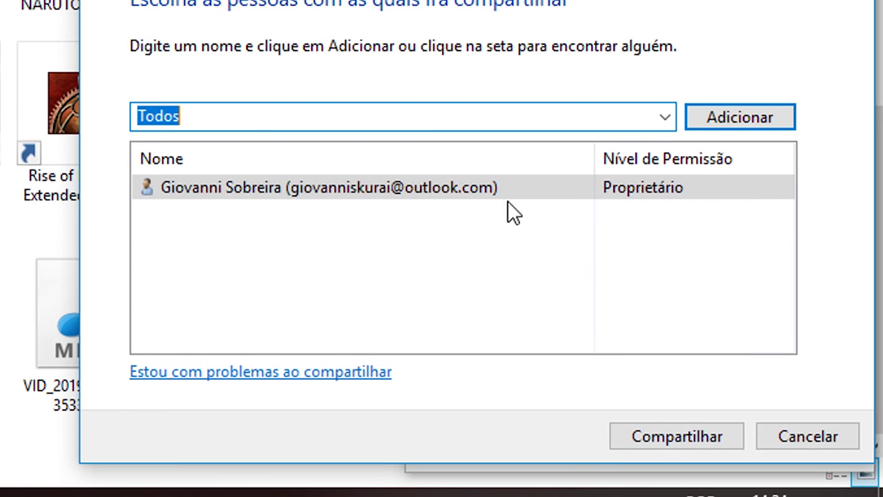
left_click(702, 112)
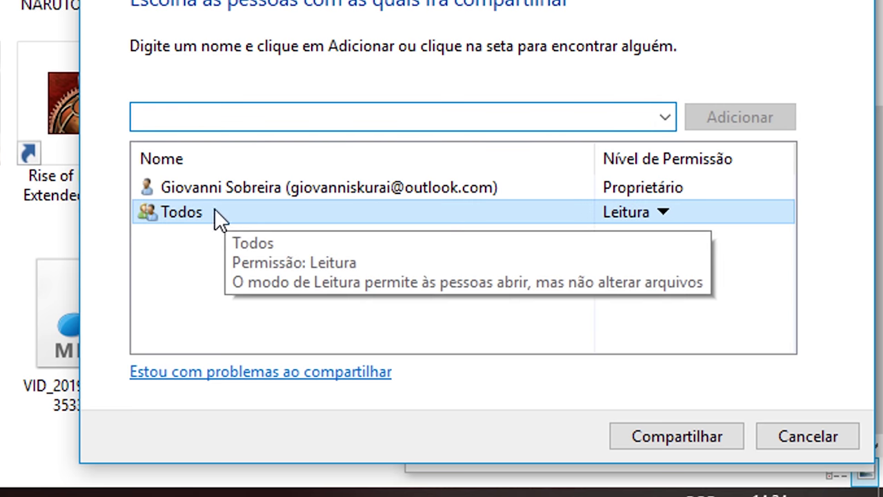
Set the permission level of Todos to Leitura/Gravação, share the folder and finish the sharing wizard
left_click(662, 211)
left_click(706, 249)
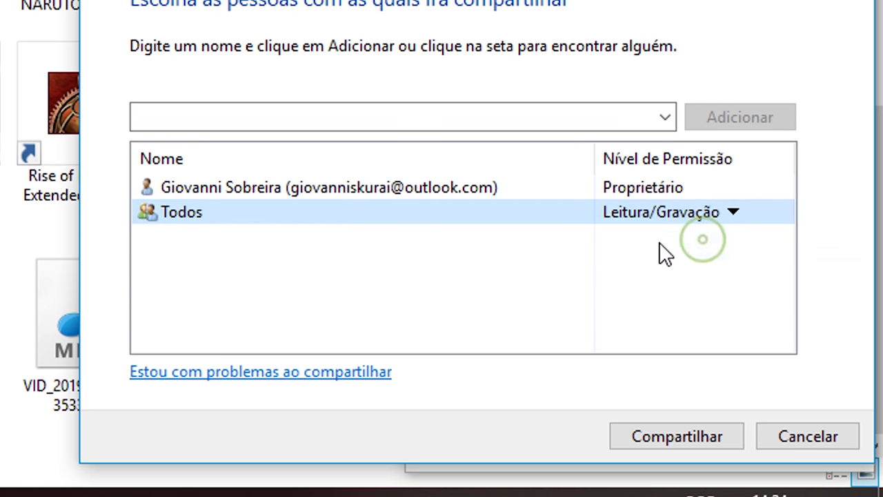
left_click(665, 432)
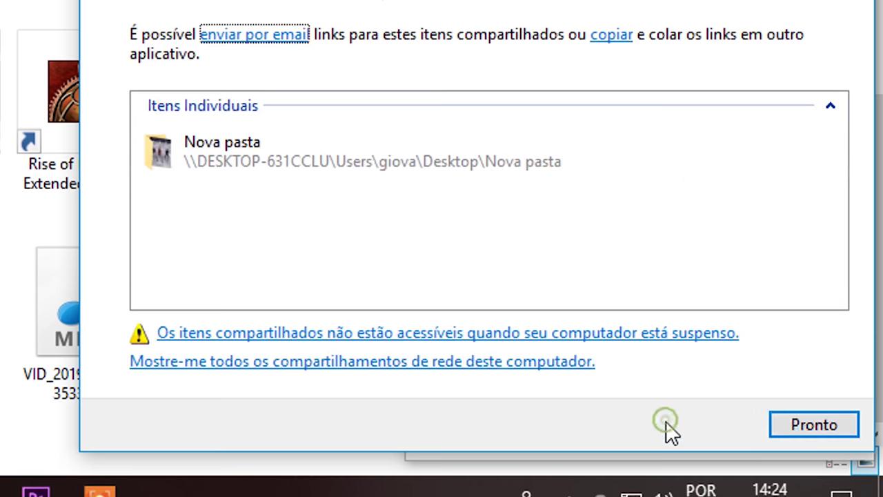
left_click(786, 422)
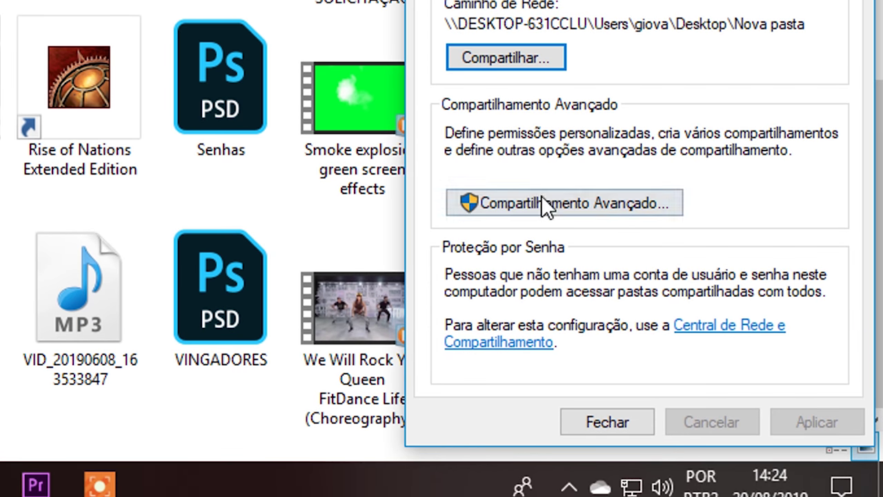
Enable advanced sharing for the folder, allow Todos Alteração and Leitura without Controle total, confirm, and close the folder's properties
left_click(545, 216)
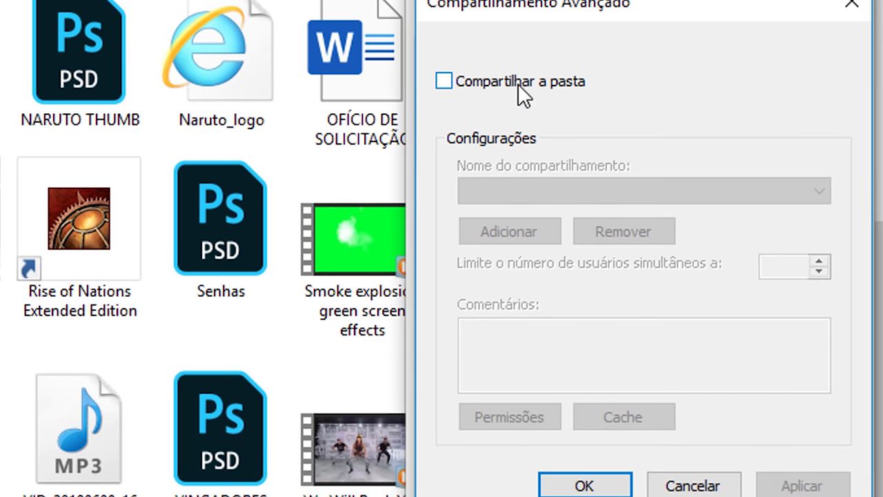
left_click(518, 84)
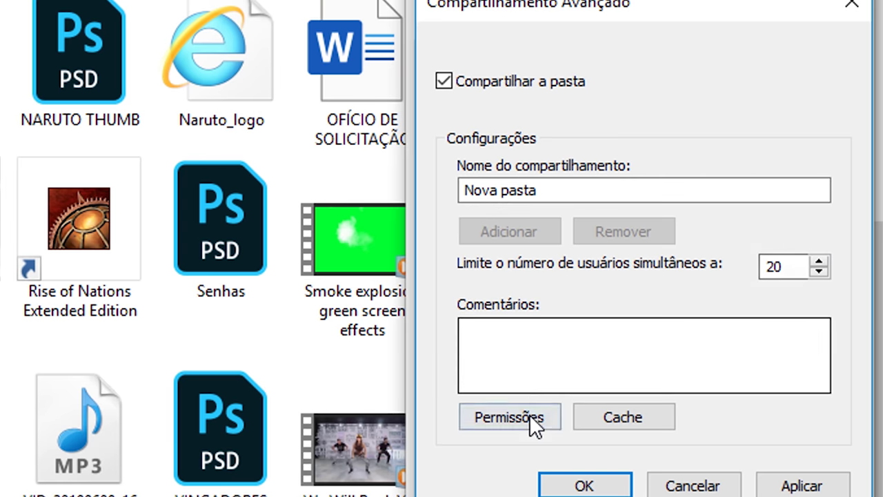
left_click(529, 415)
left_click(716, 358)
left_click(717, 337)
left_click(716, 358)
left_click(717, 337)
left_click(718, 338)
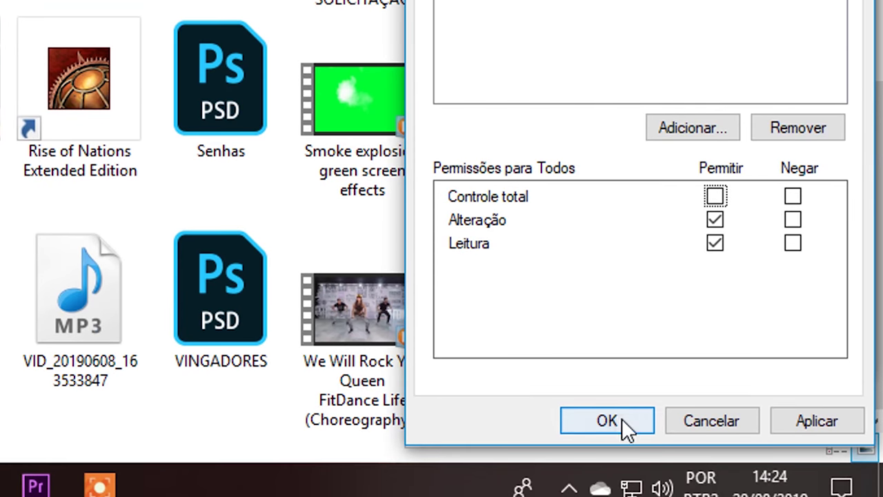
left_click(620, 416)
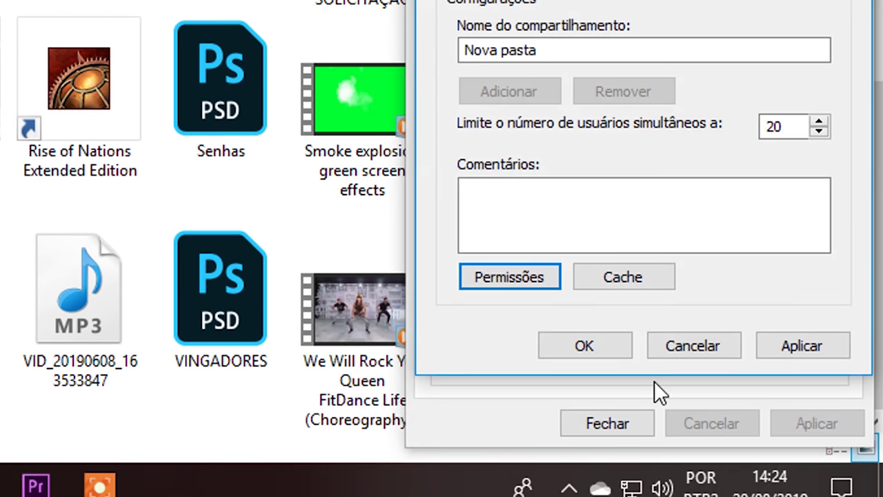
left_click(596, 345)
left_click(622, 423)
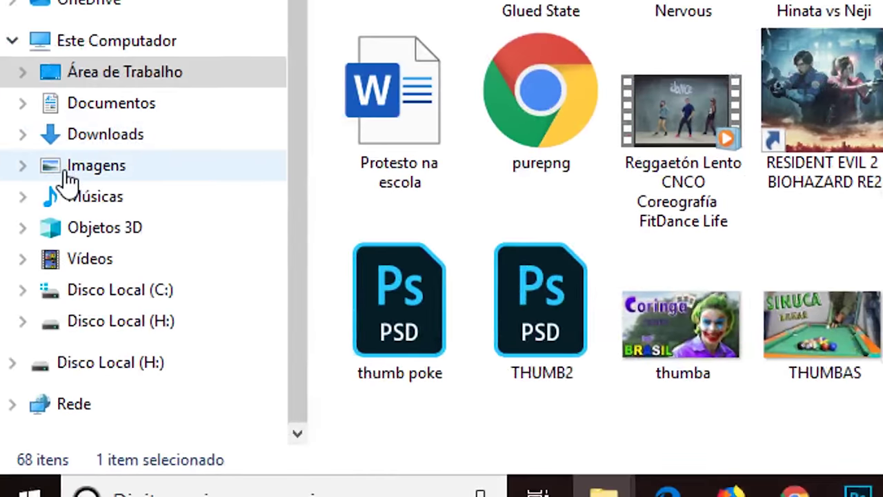
Open the network computer from Rede, check the contents of the Nova pasta share, and return to the computer's shared folders
left_click(73, 406)
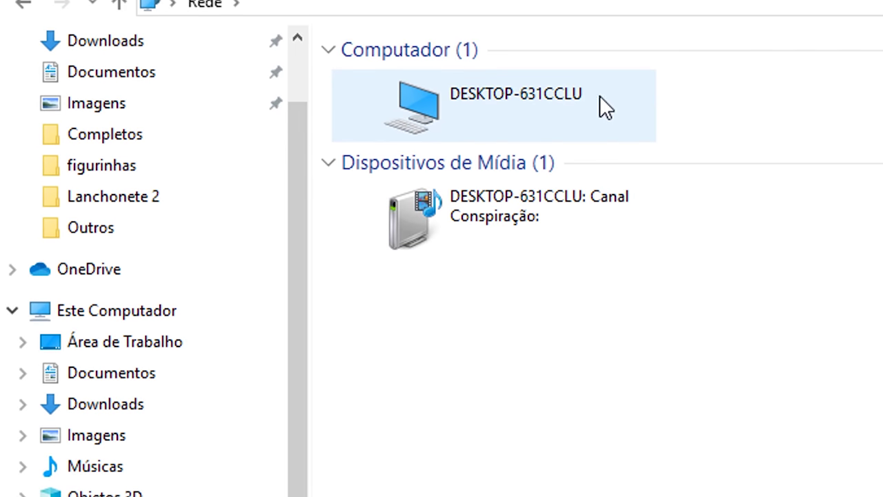
double_click(525, 95)
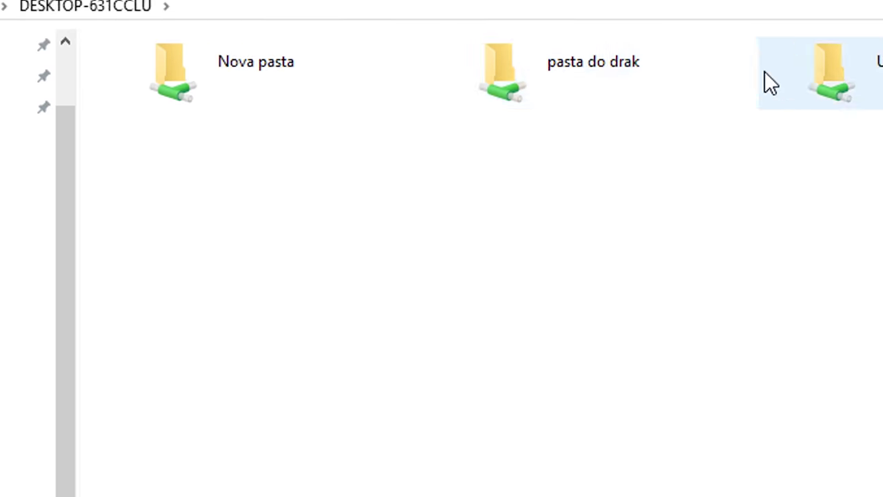
left_click(221, 68)
double_click(166, 79)
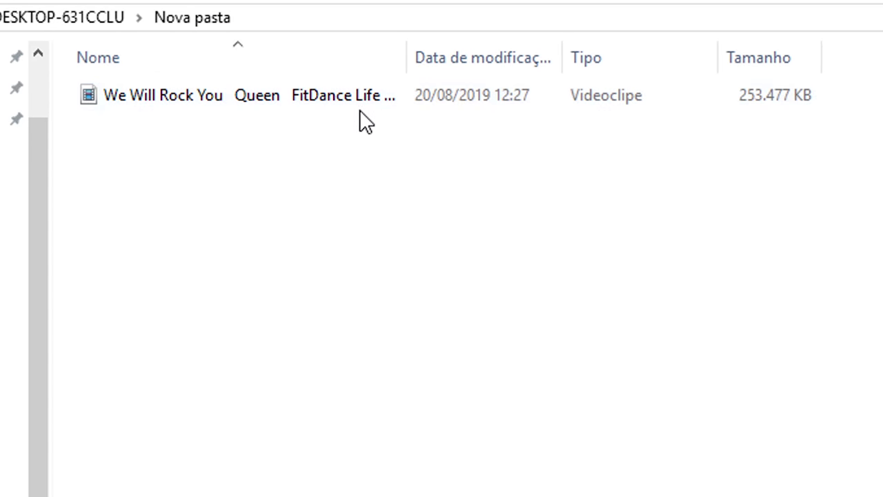
left_click(104, 17)
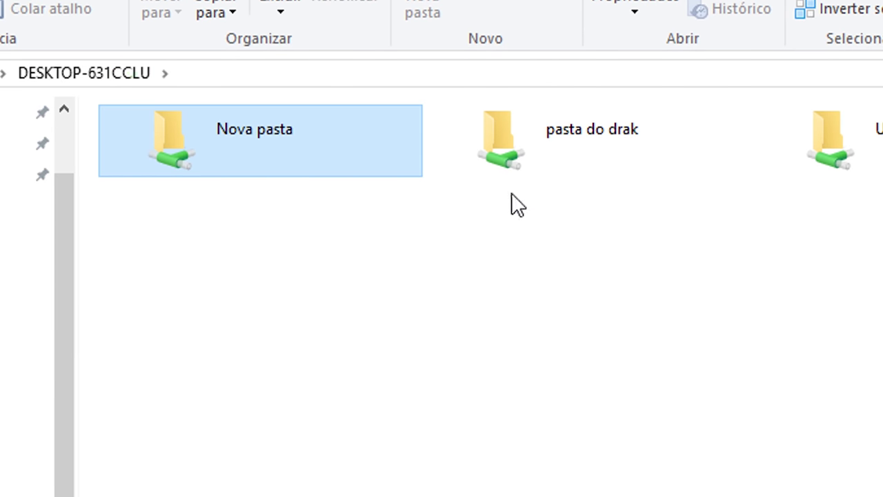
left_click(511, 216)
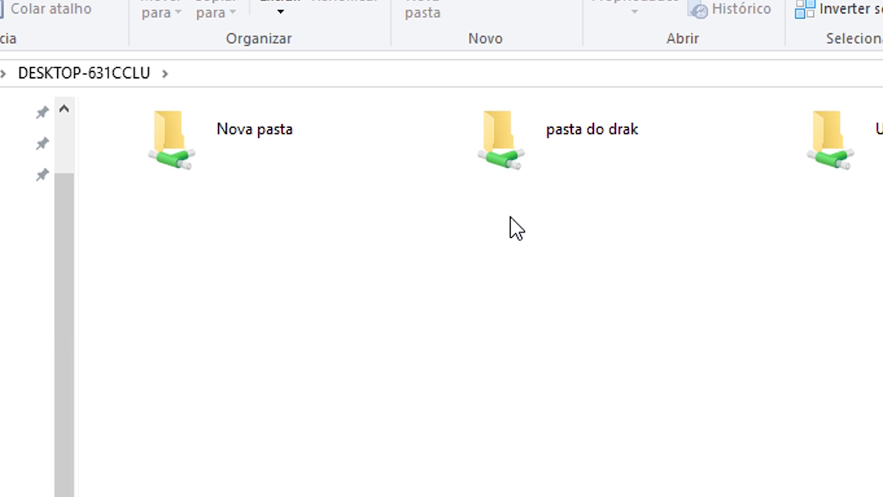
left_click(499, 306)
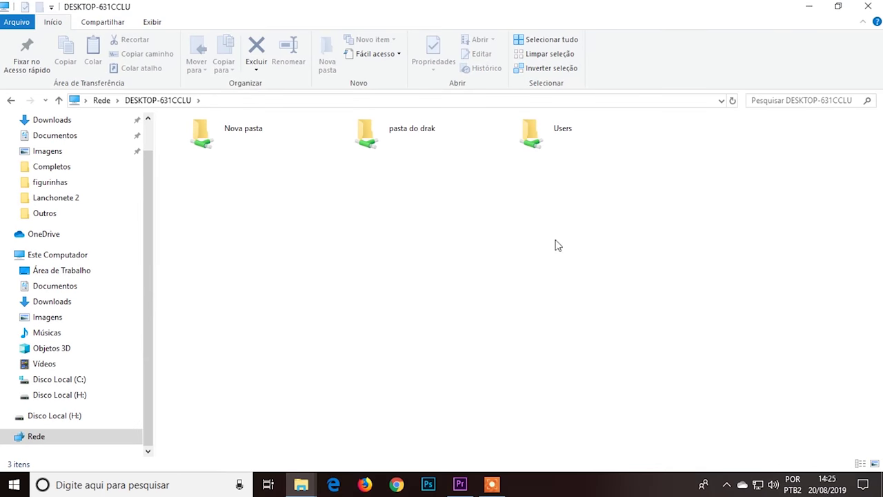
left_click(571, 243)
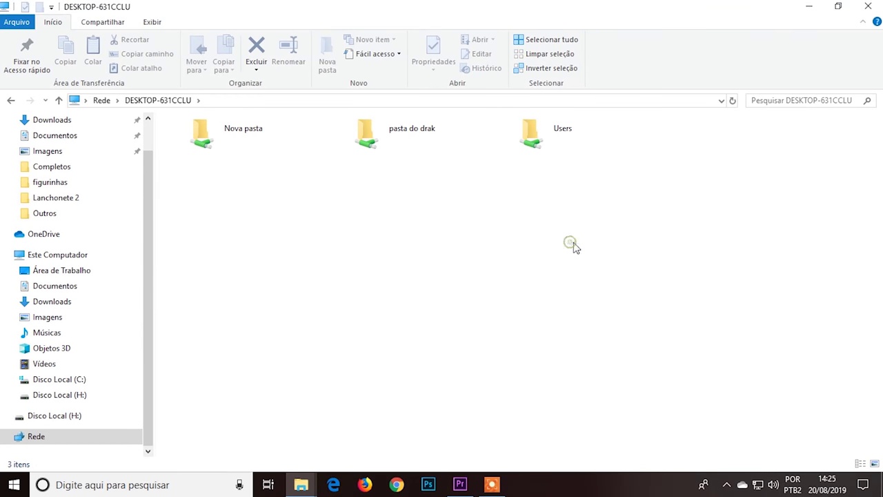